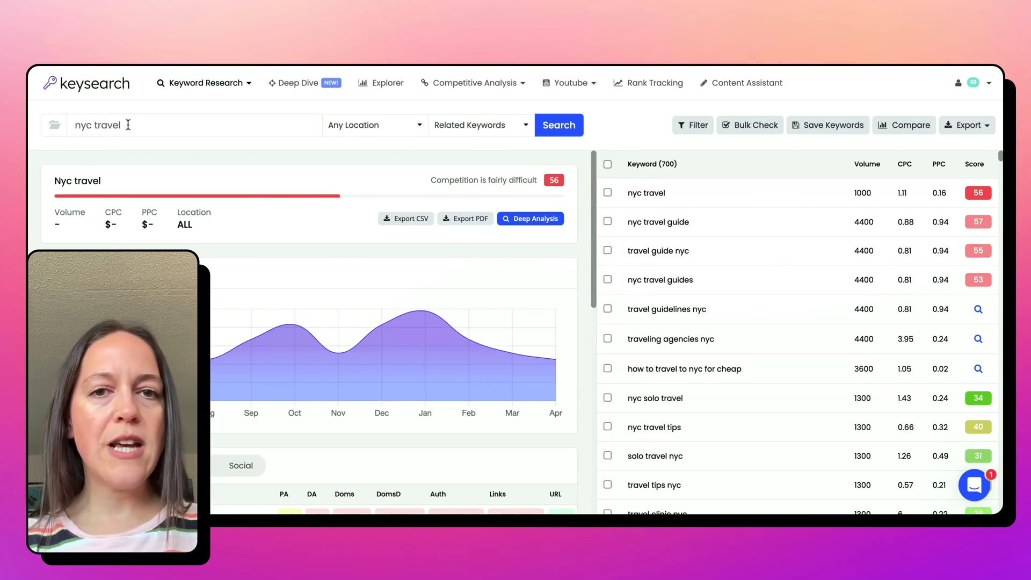
Search related keywords for "nyc travel" and filter the results to a maximum score of 39
left_click(562, 128)
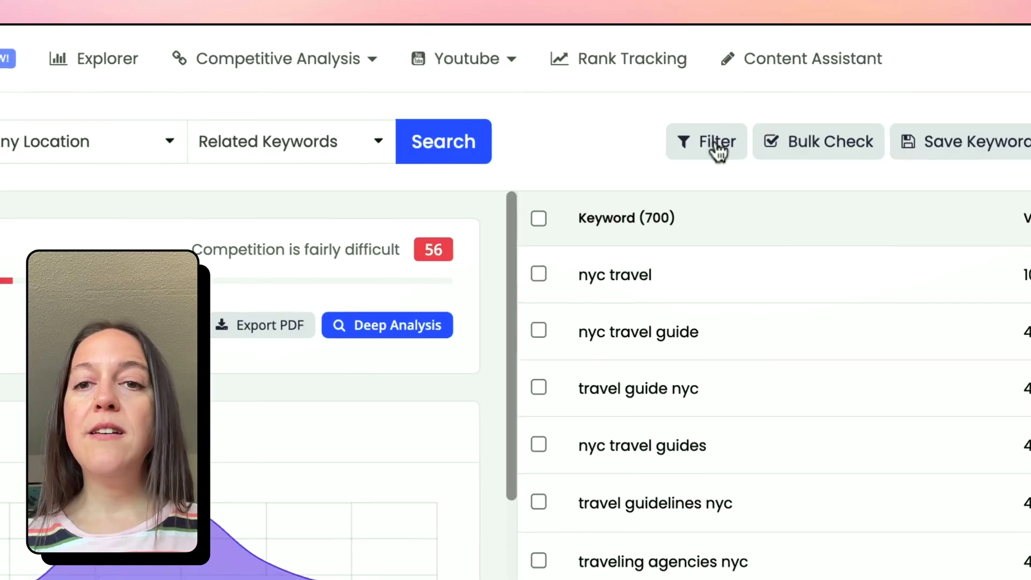
left_click(709, 136)
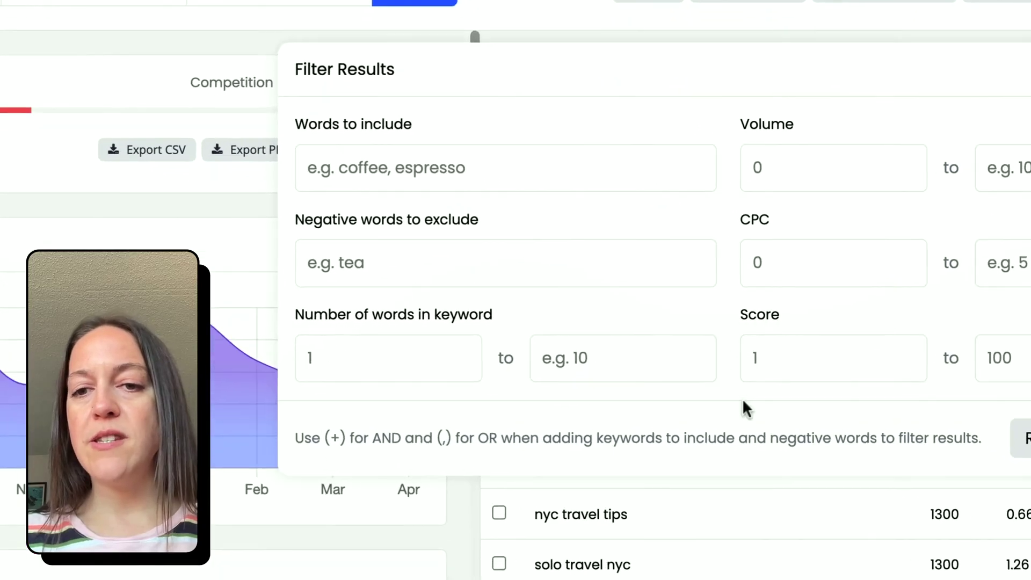
left_click(1022, 363)
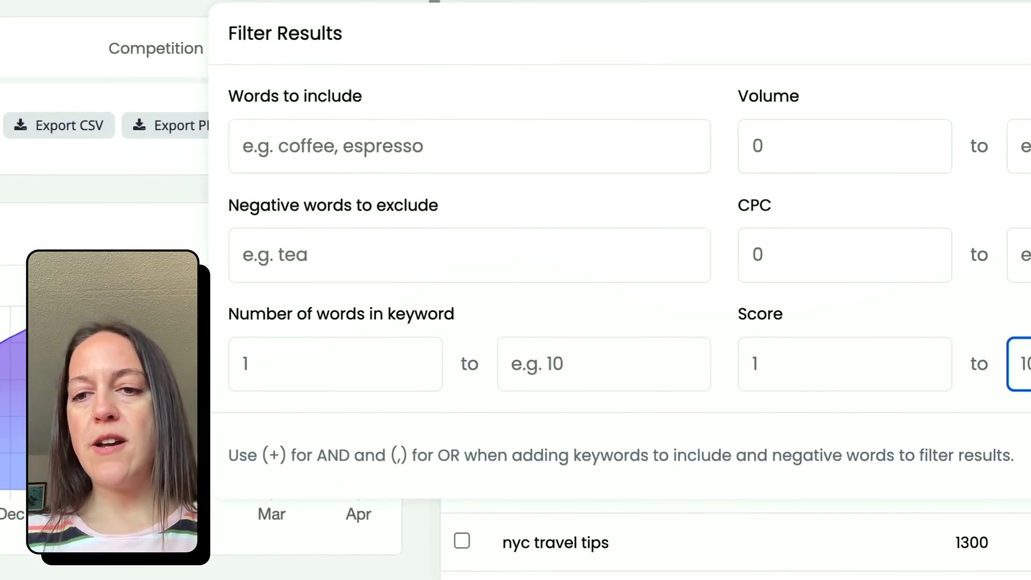
type("3")
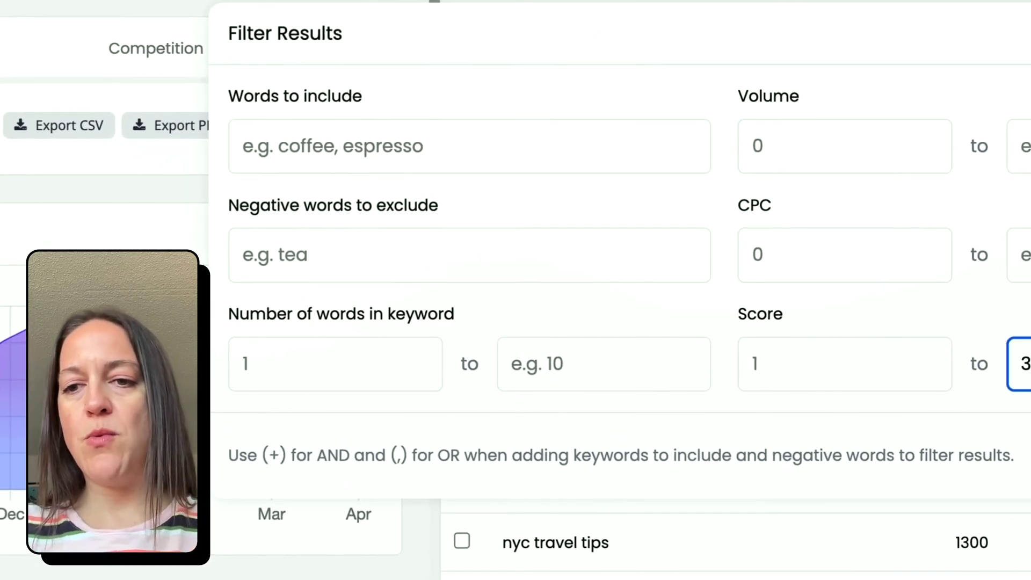
type("9")
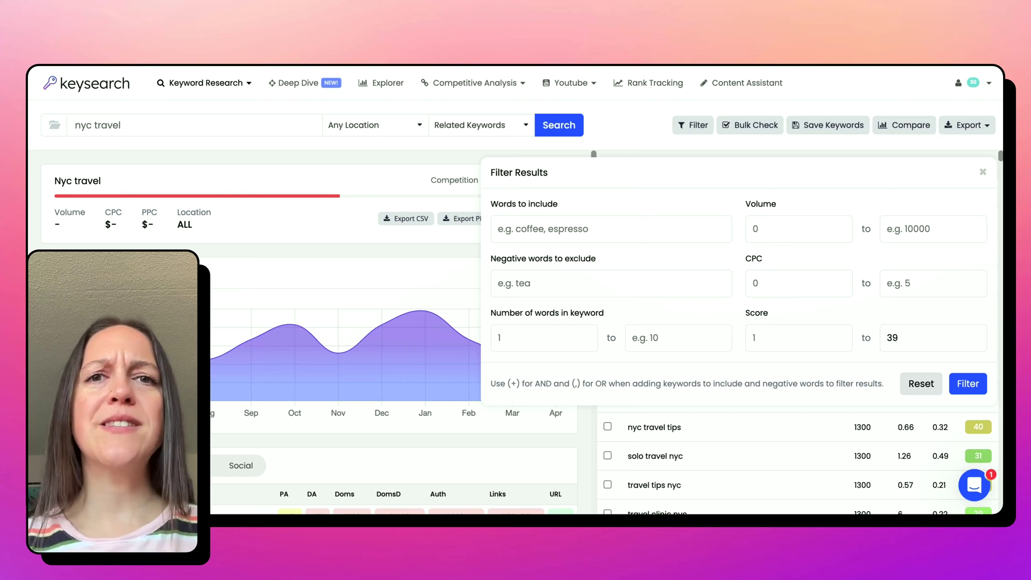
left_click(972, 387)
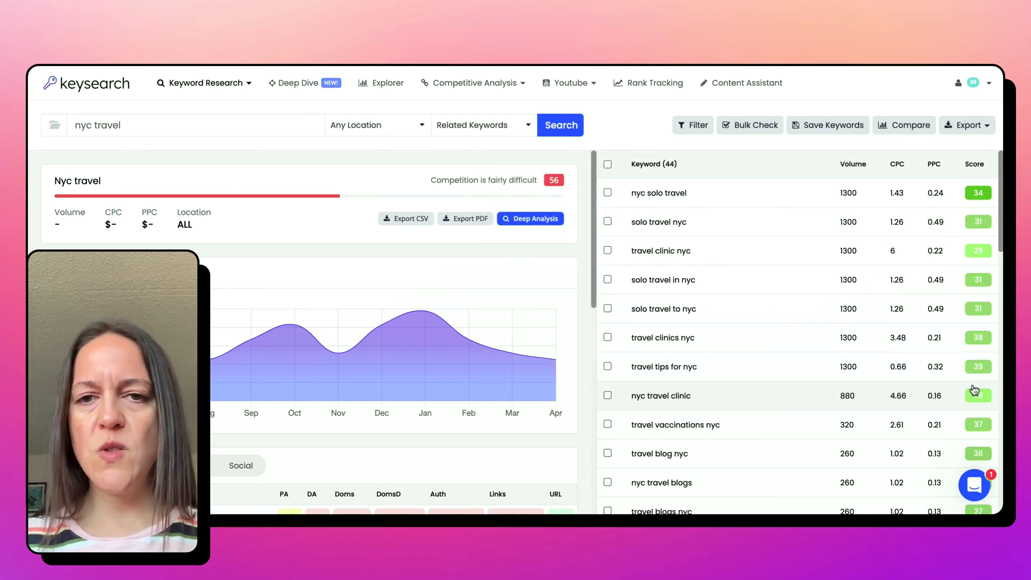
Review the filtered keyword suggestions and run a new related-keyword search for "nyc family travel"
scroll(779, 346, "down", 1)
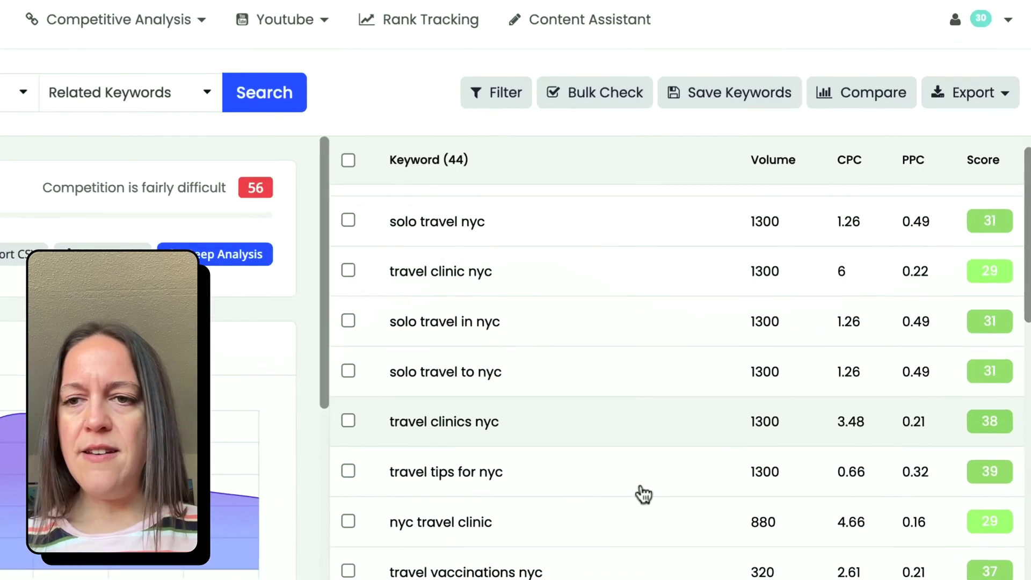
scroll(643, 494, "down", 15)
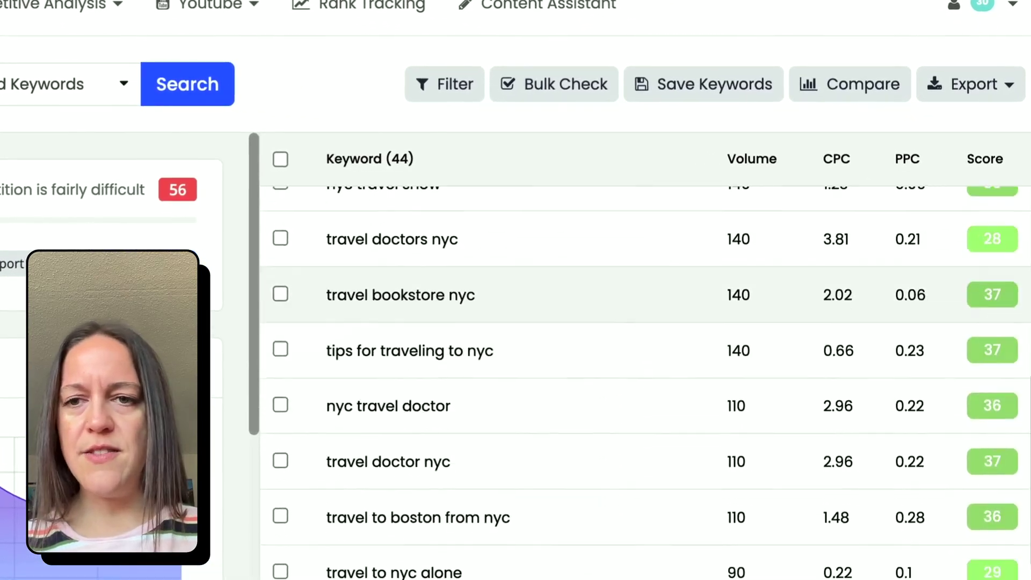
scroll(644, 382, "down", 12)
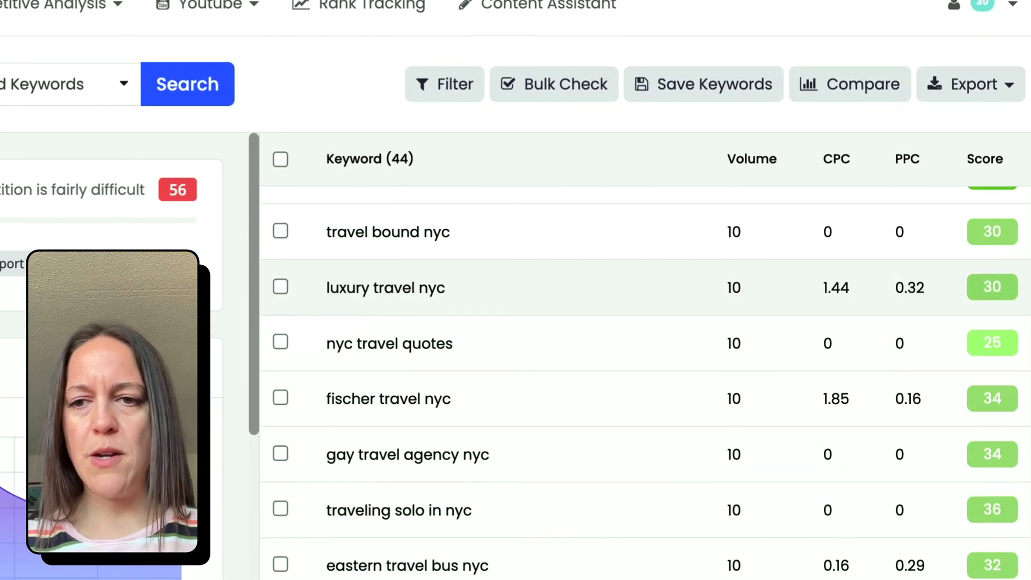
scroll(644, 376, "up", 20)
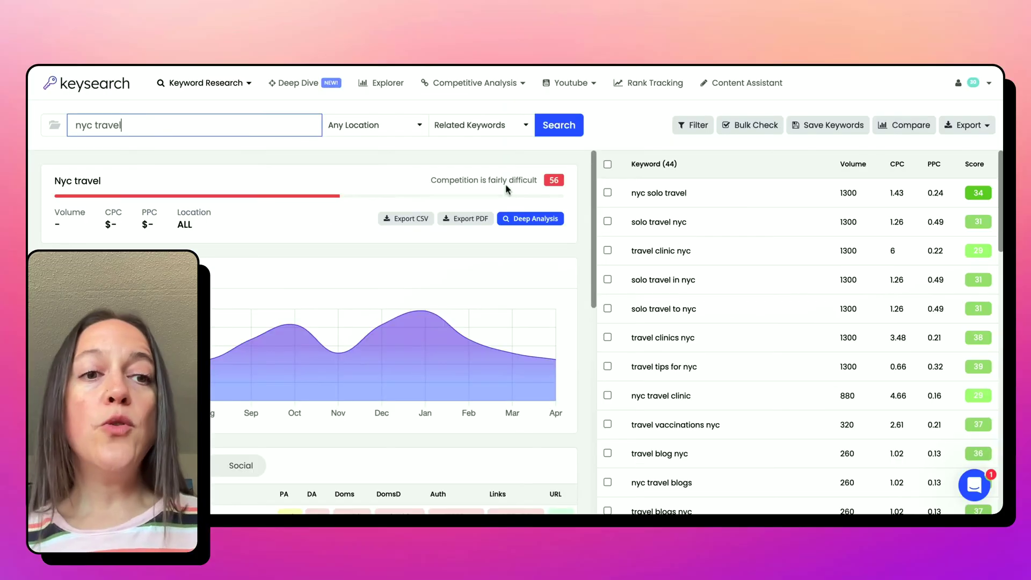
triple_click(97, 124)
type("nyc family ")
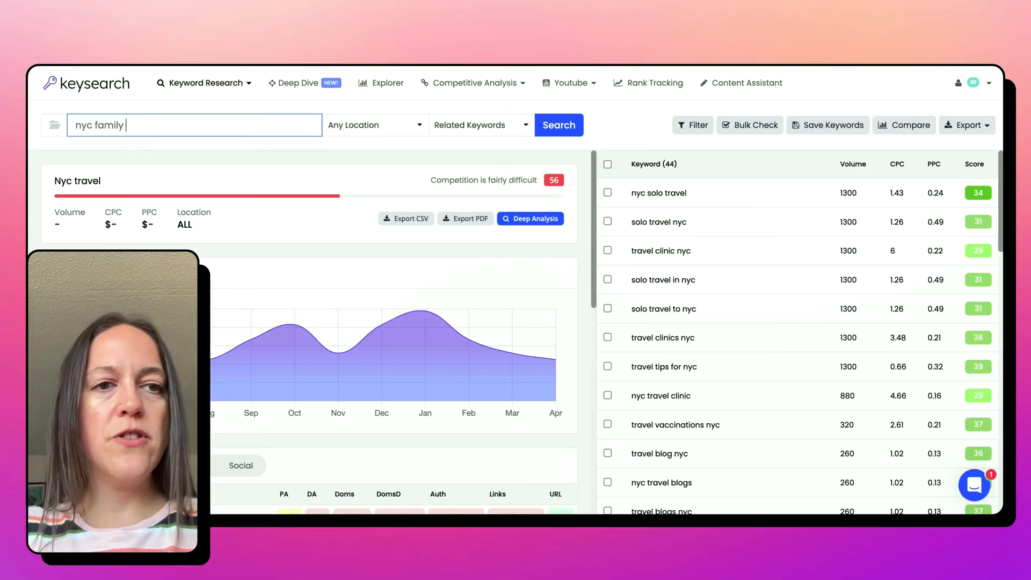
type("travel")
left_click(581, 128)
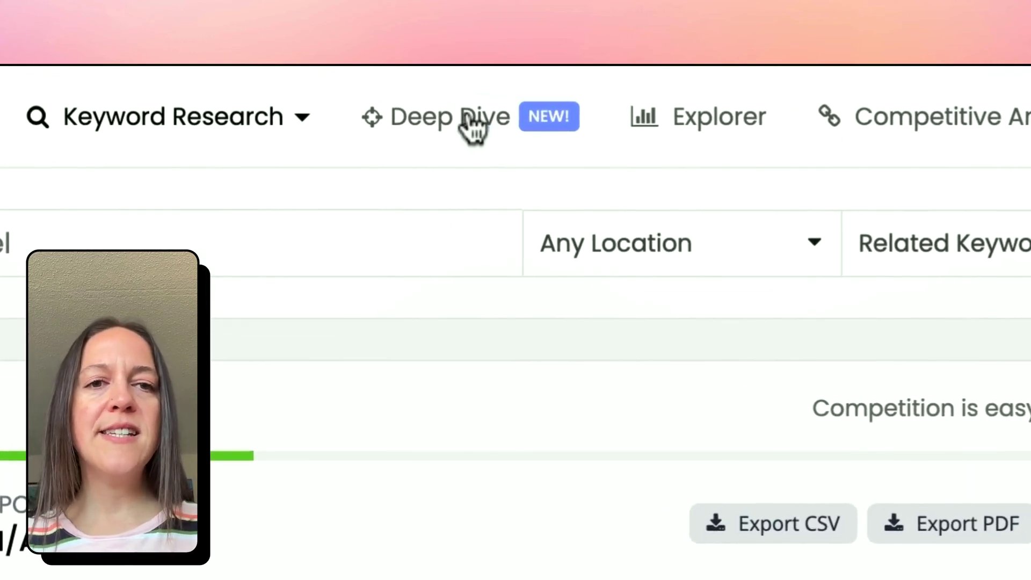
Switch to the Deep Dive research tool and search related keywords for "nyc itinerary"
left_click(467, 112)
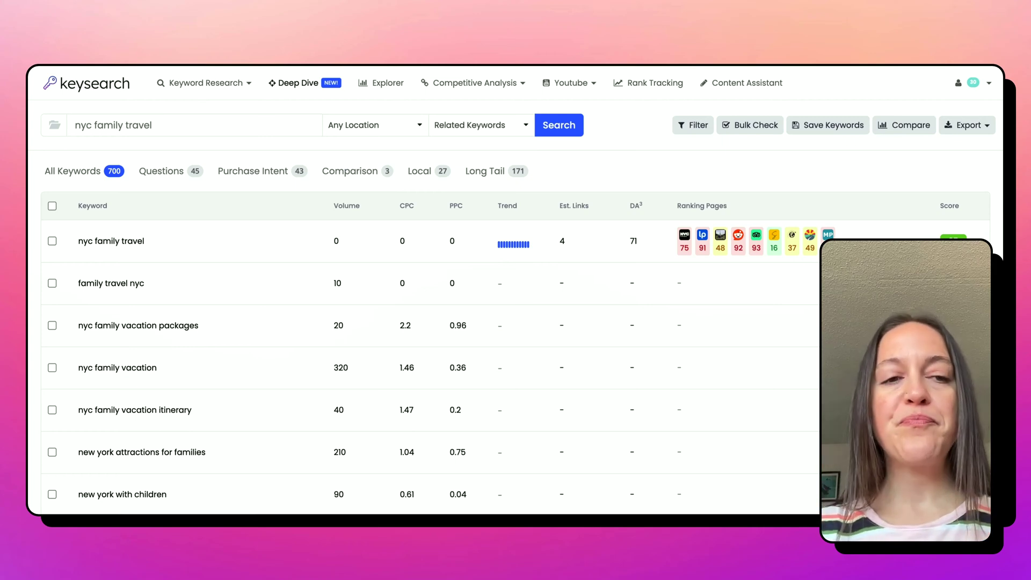
left_click_drag(93, 125, 153, 126)
key("BackSpace")
type("itinerary")
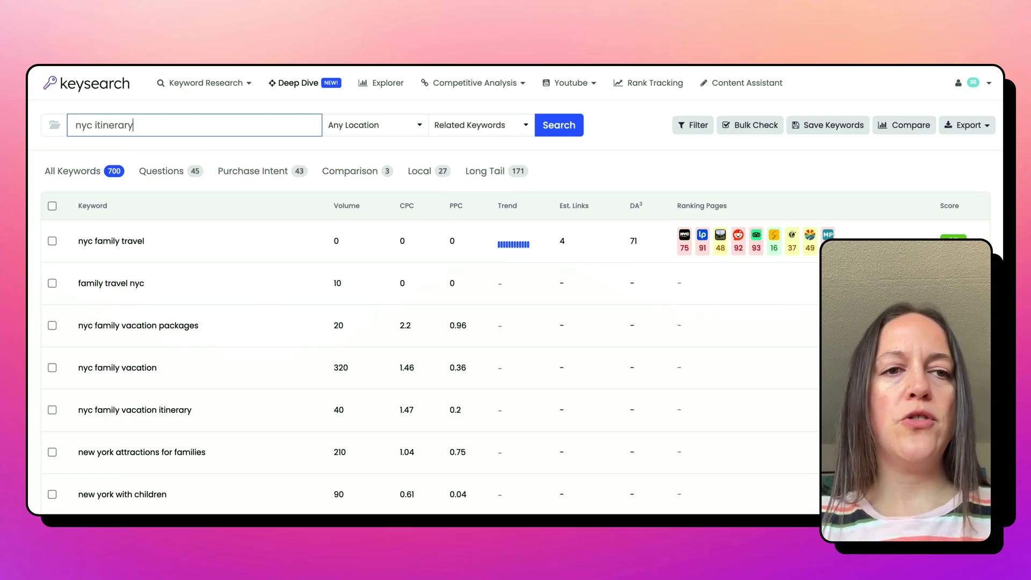
left_click(571, 132)
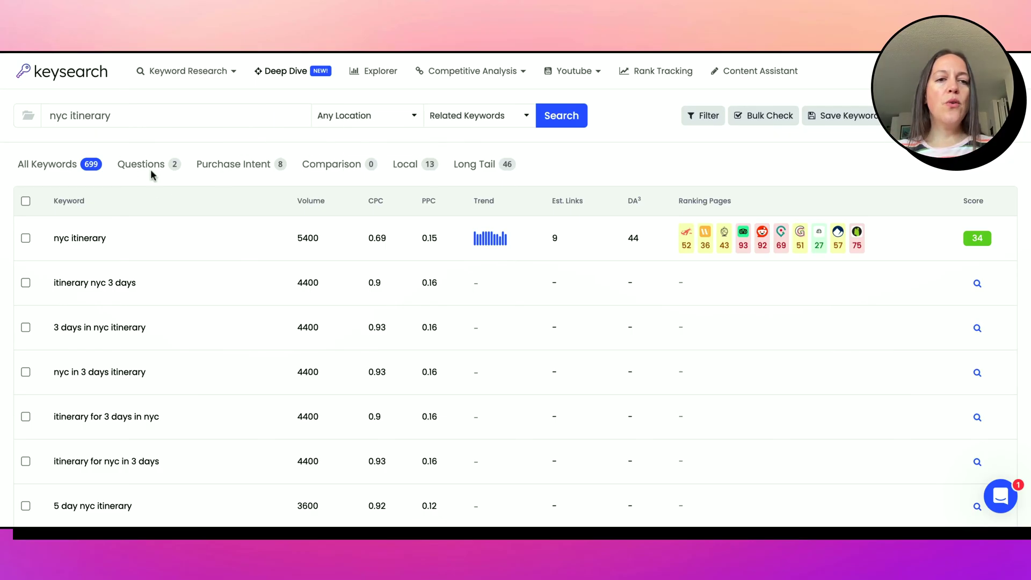
Look through the Questions, Purchase Intent and Long Tail keyword groups for "nyc itinerary"
left_click(239, 161)
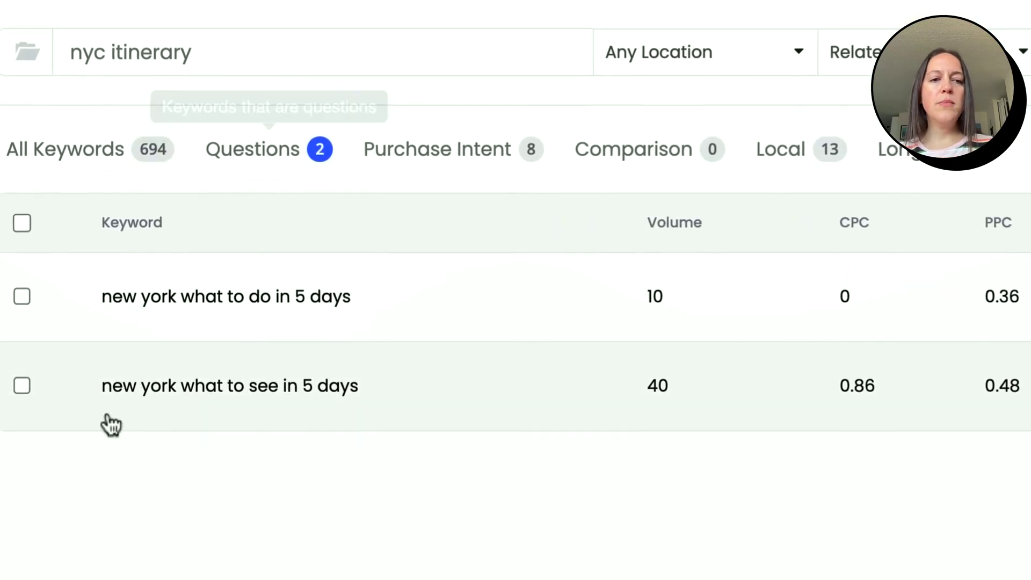
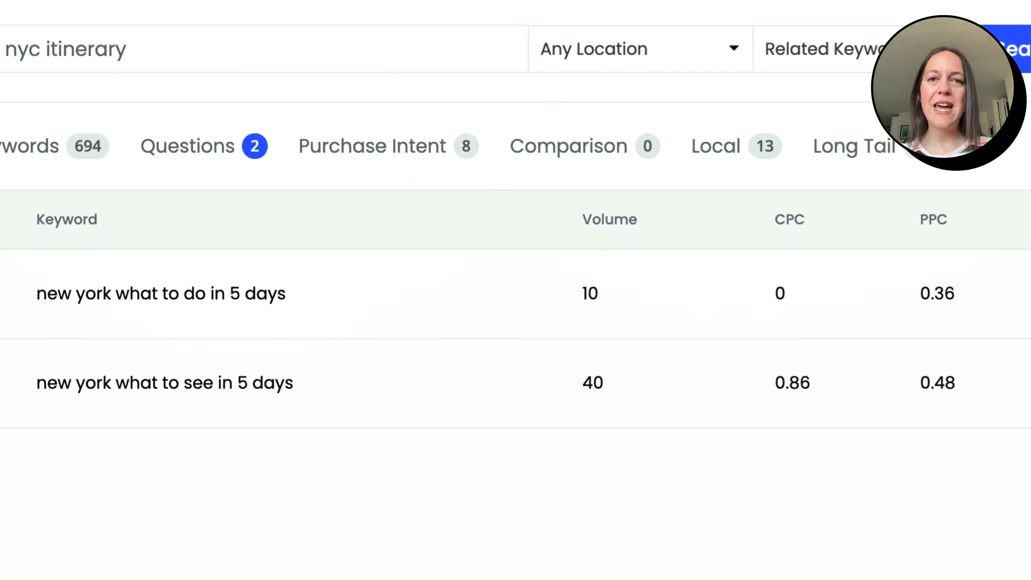
mouse_move(371, 161)
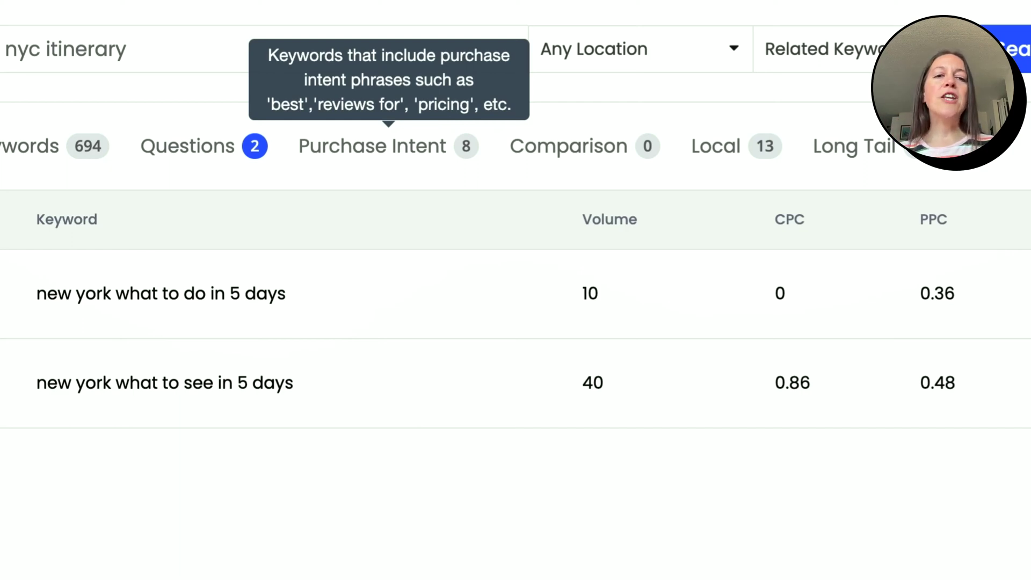
left_click(426, 163)
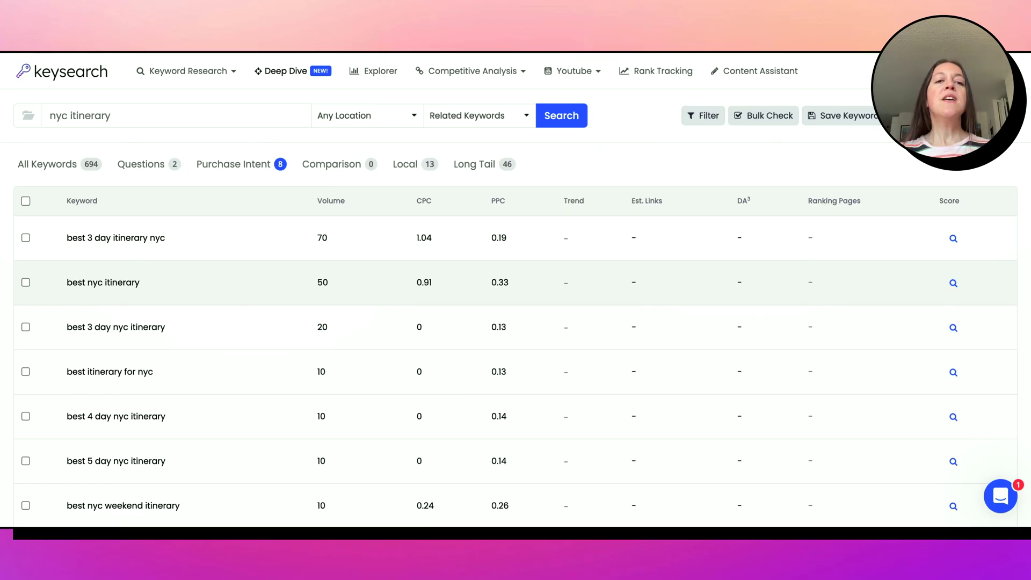
left_click(481, 169)
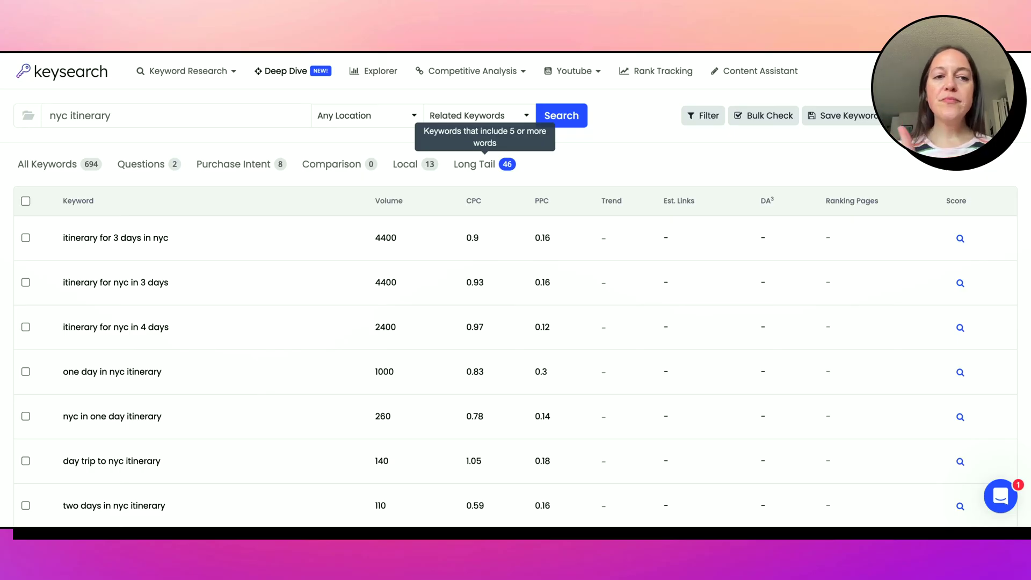
Set the results filter's score range from 0 to 39
left_click(701, 121)
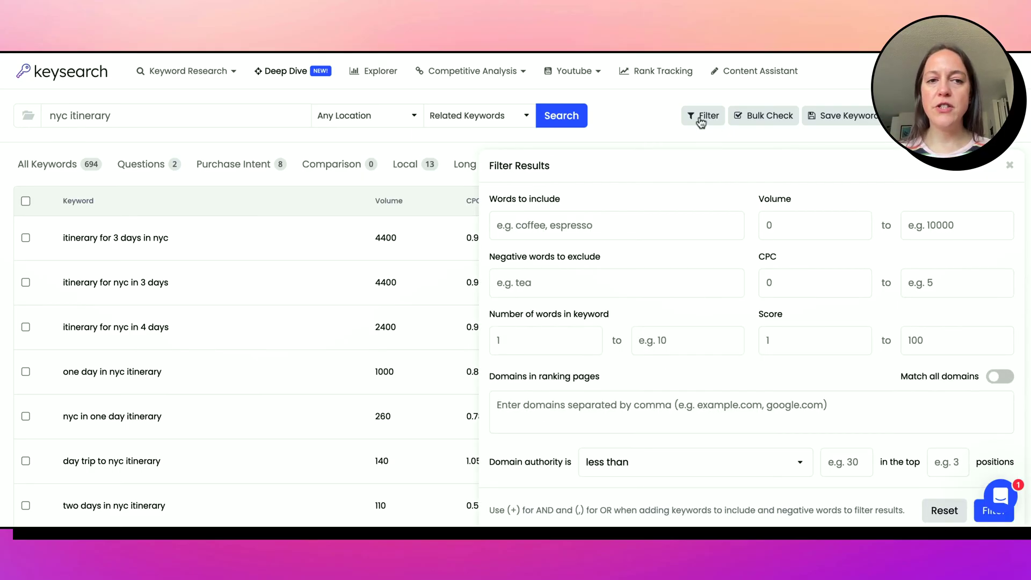
left_click(918, 346)
type("39")
left_click(785, 341)
type("0")
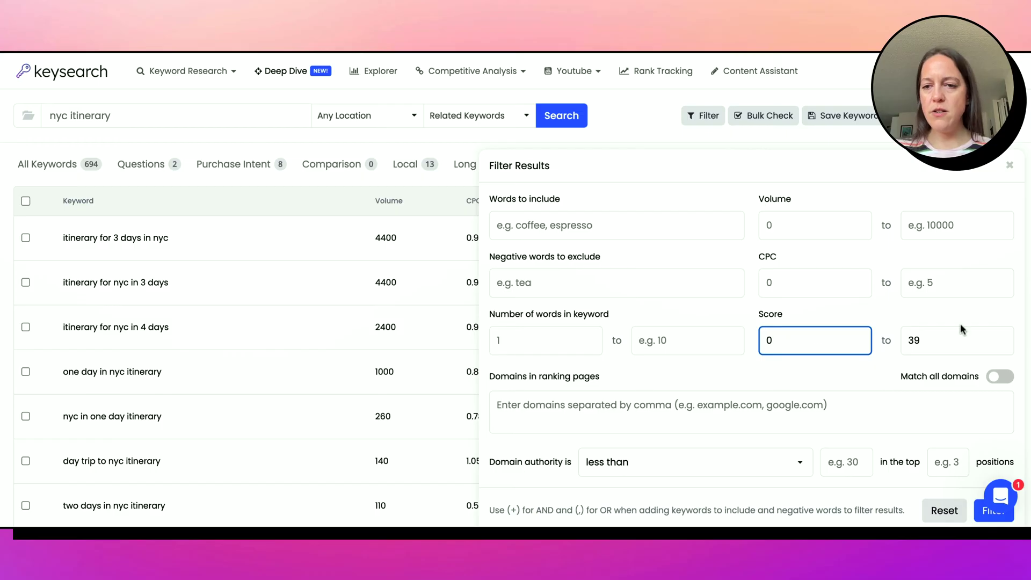
Limit the filter to domain authority less than 35 in the top 5 positions and apply it
scroll(959, 311, "down", 1)
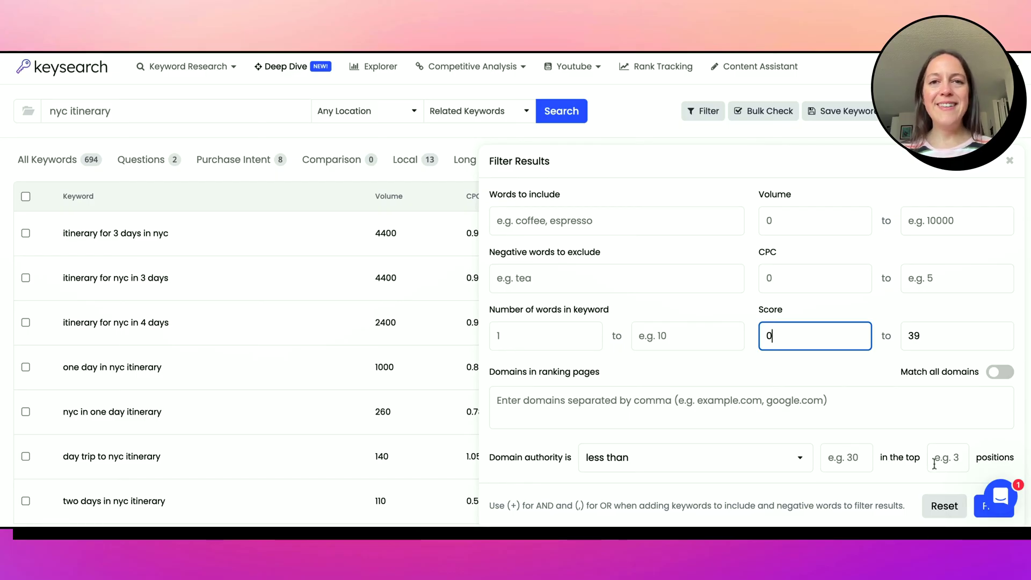
left_click(841, 455)
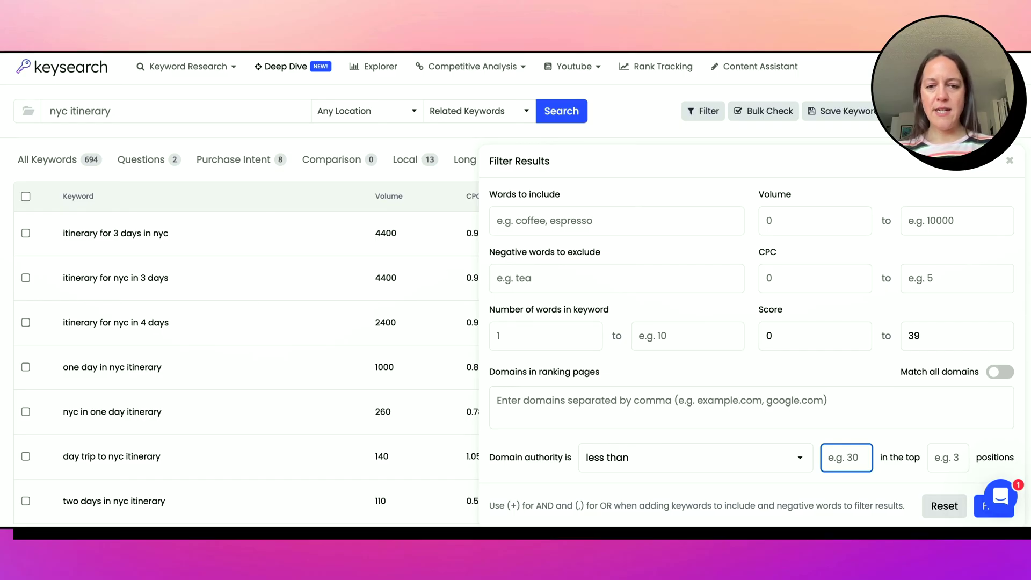
type("35")
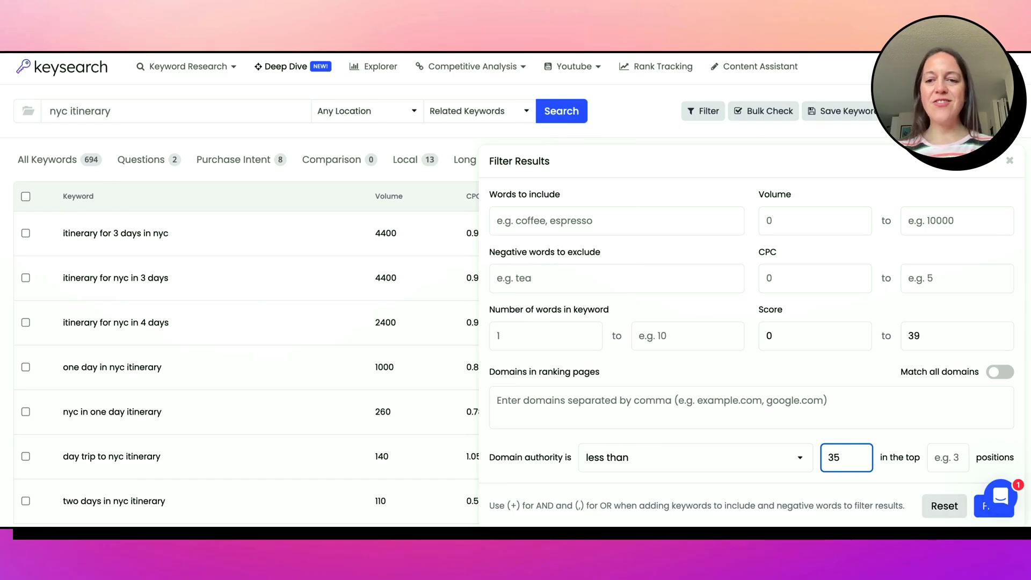
left_click(946, 460)
type("5")
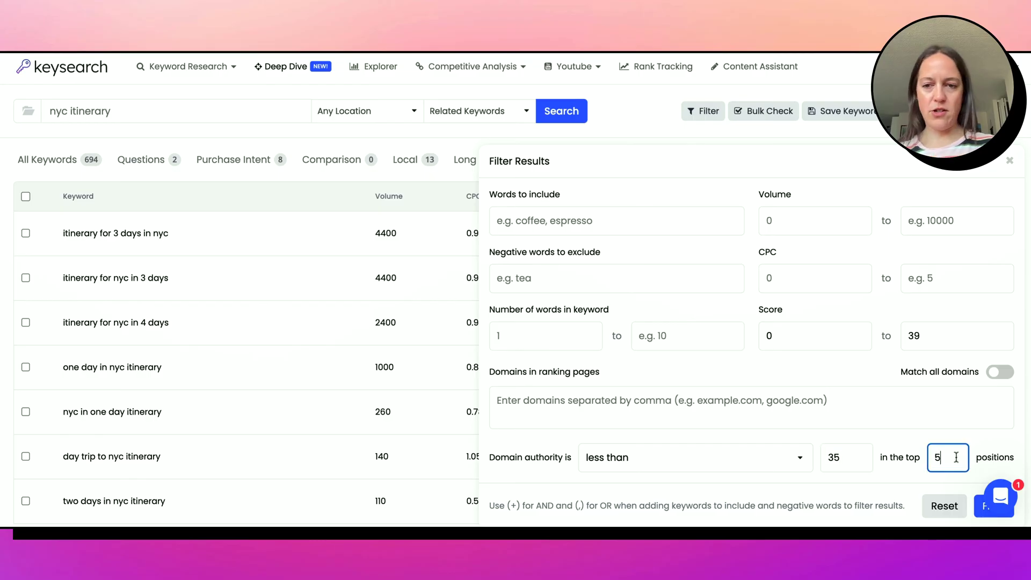
left_click(981, 513)
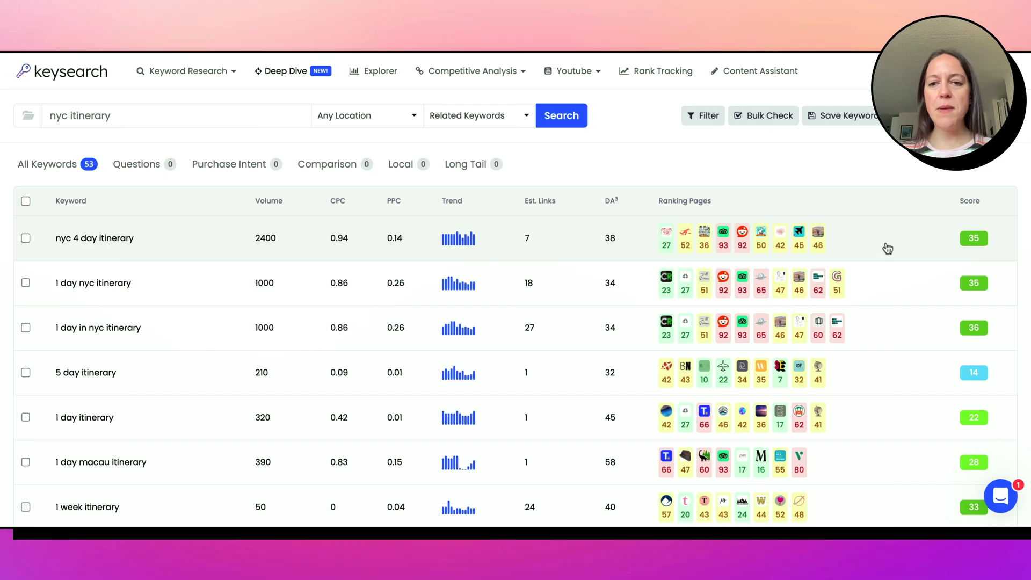
Examine the filtered itinerary keywords, comparing their ranking pages' domain authority, competition scores and monthly search volume
mouse_move(674, 246)
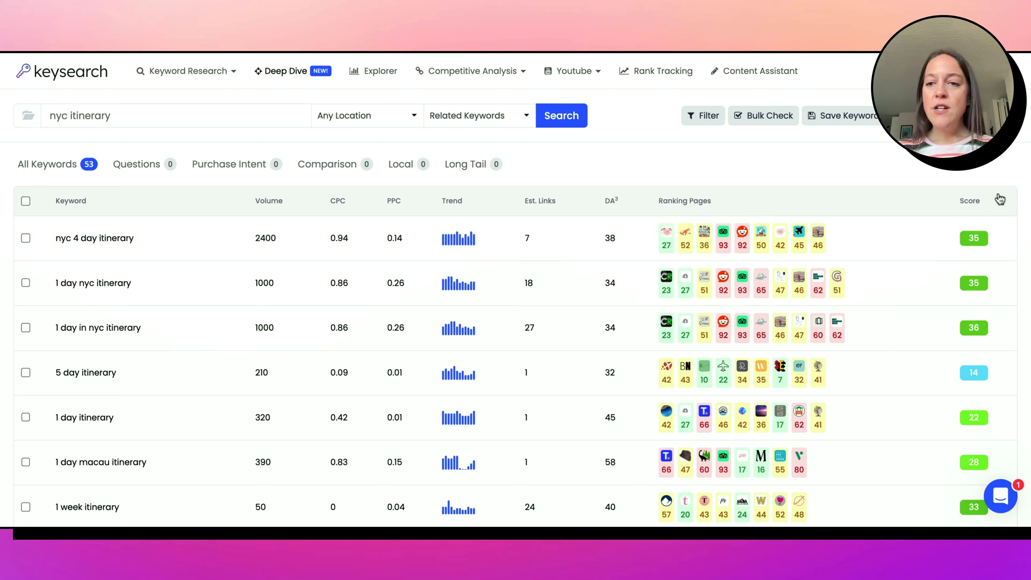
scroll(999, 199, "down", 5)
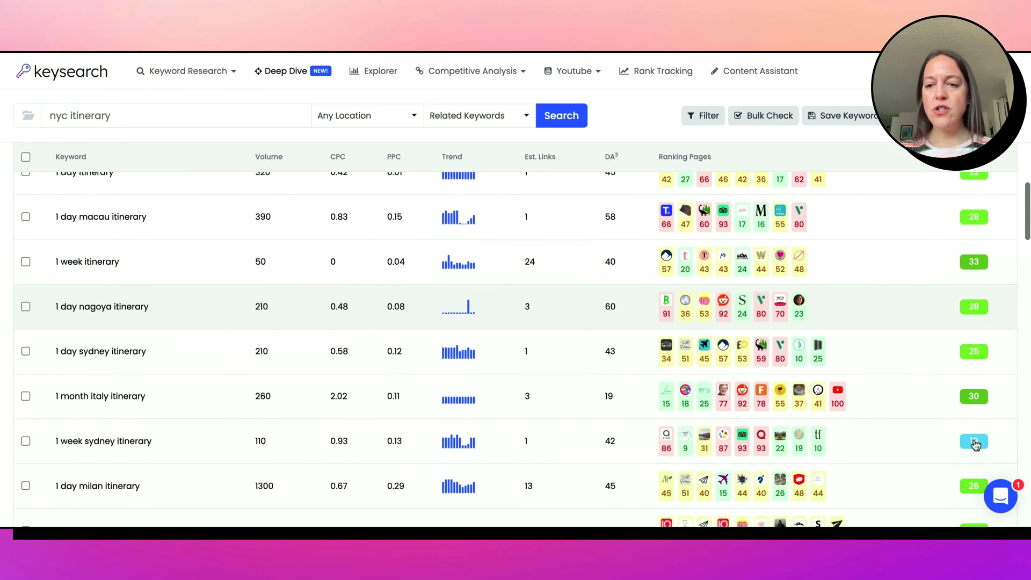
scroll(967, 472, "down", 3)
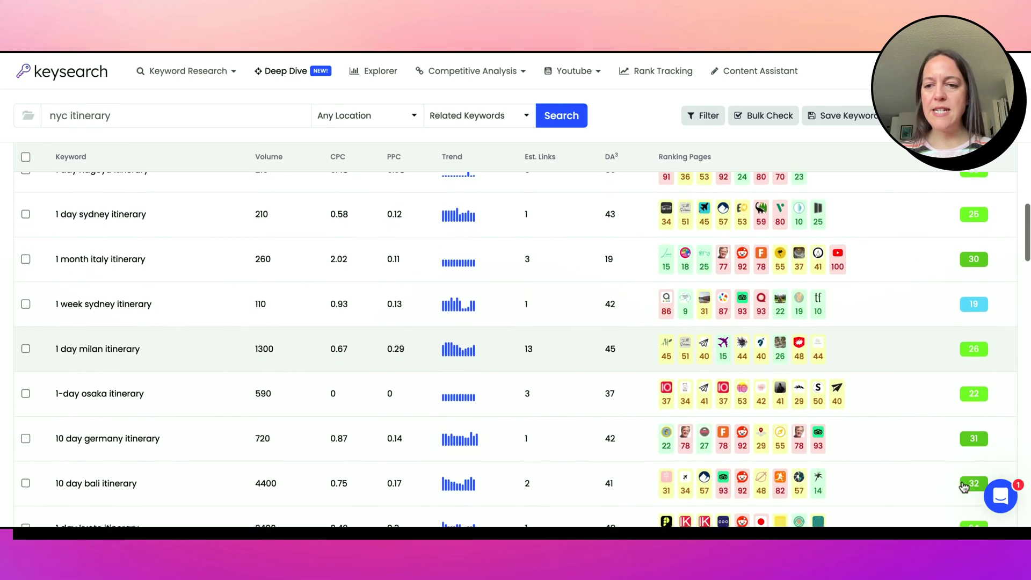
scroll(964, 486, "up", 5)
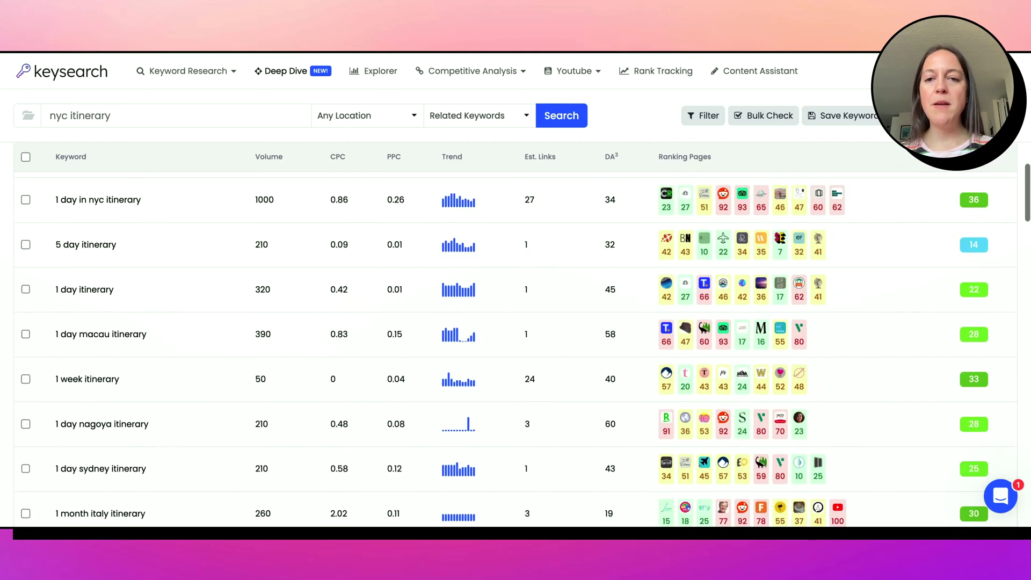
scroll(840, 388, "up", 3)
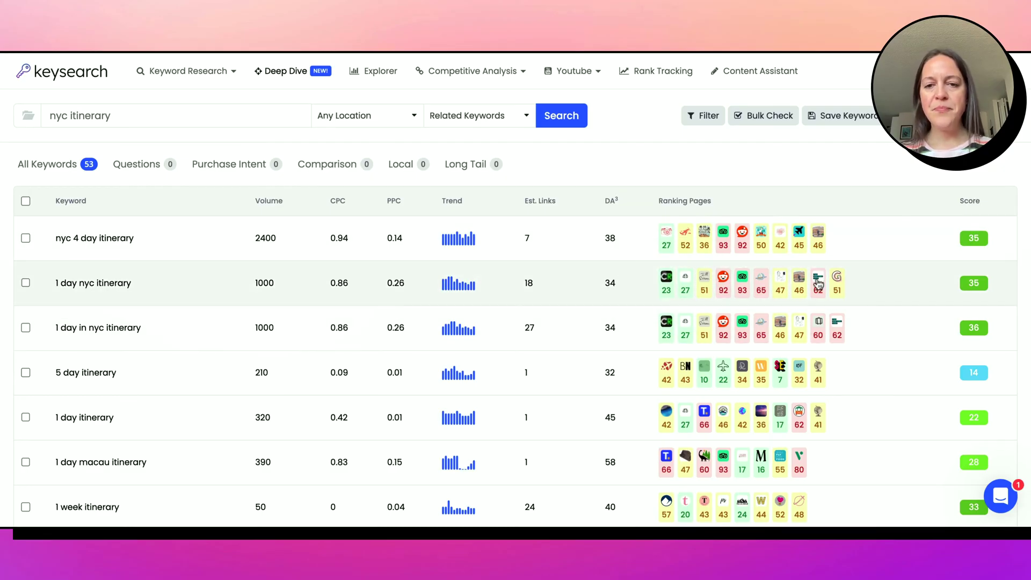
scroll(841, 331, "down", 1)
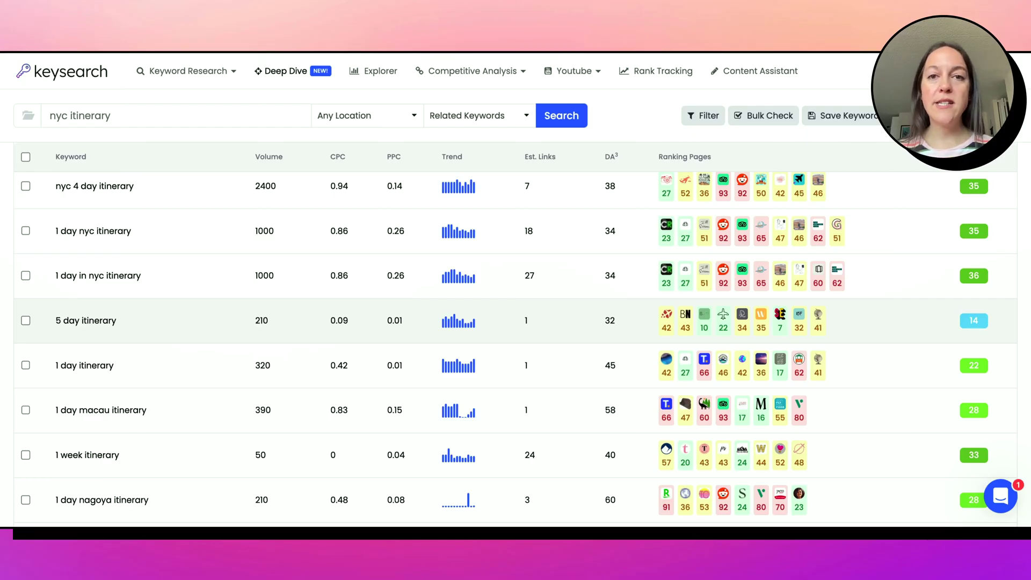
scroll(516, 333, "up", 1)
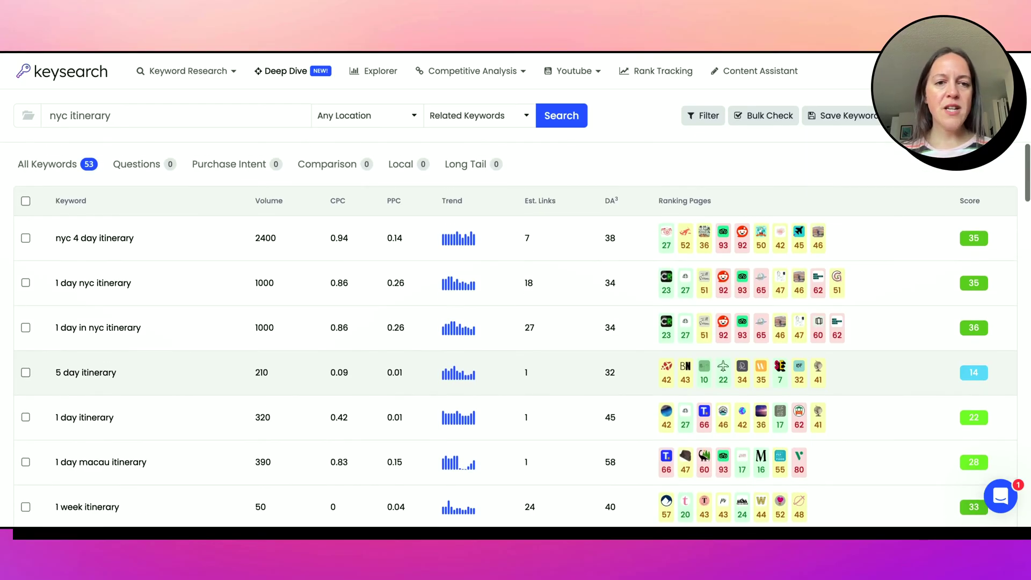
mouse_move(264, 207)
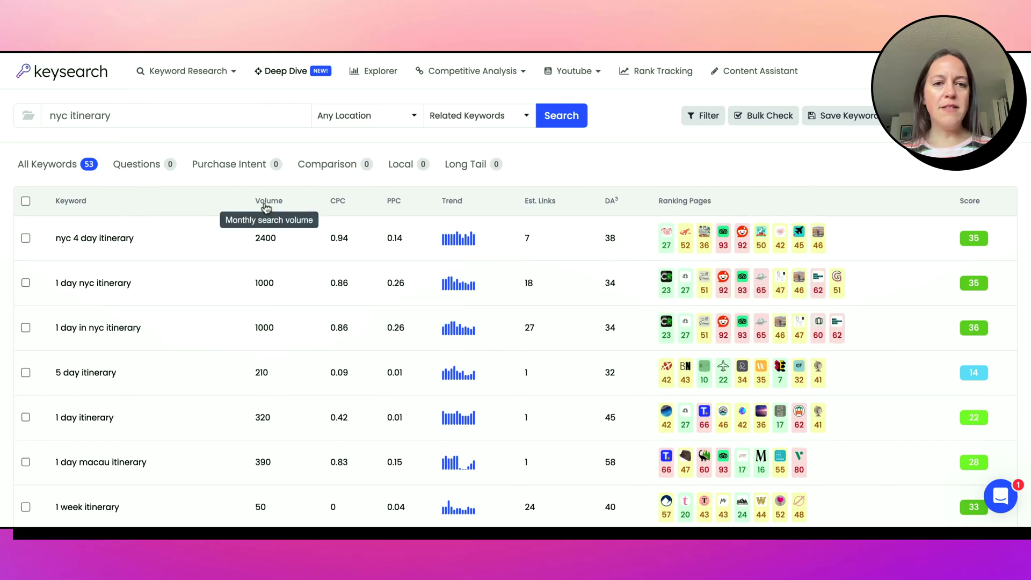
Read the descriptions of the Trend, Est. Links and DA columns in the keyword results
mouse_move(453, 204)
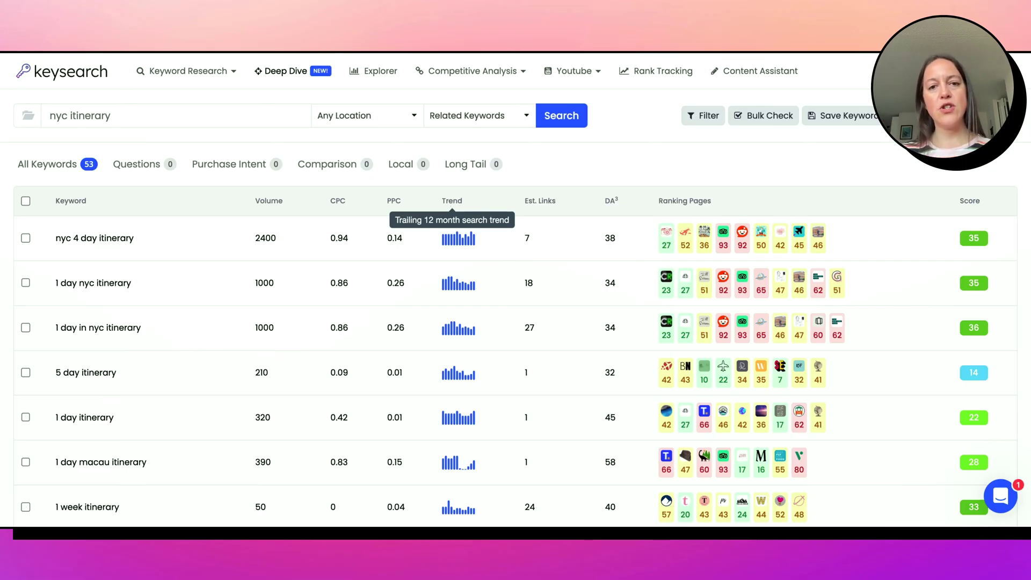
mouse_move(546, 206)
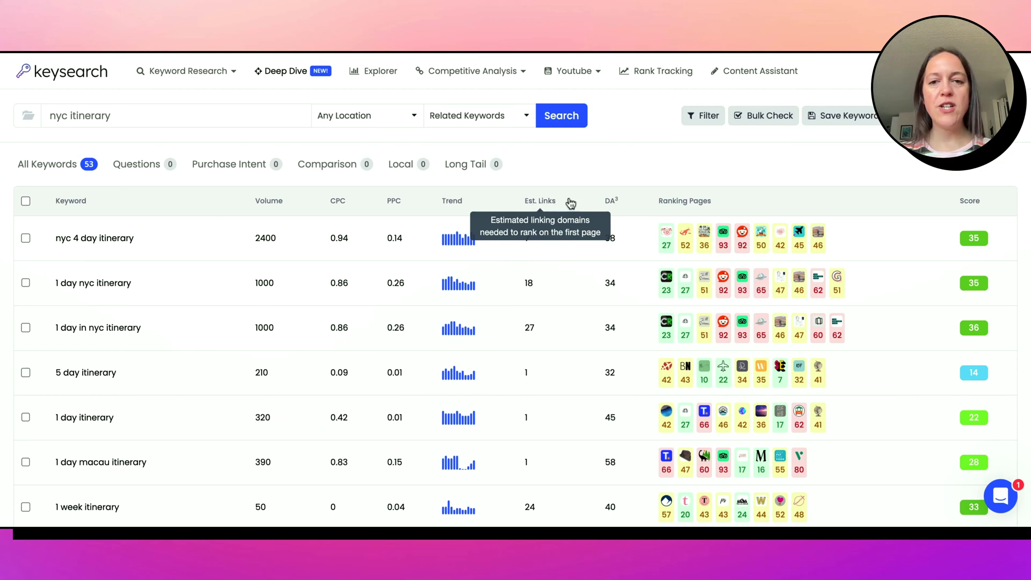
mouse_move(613, 205)
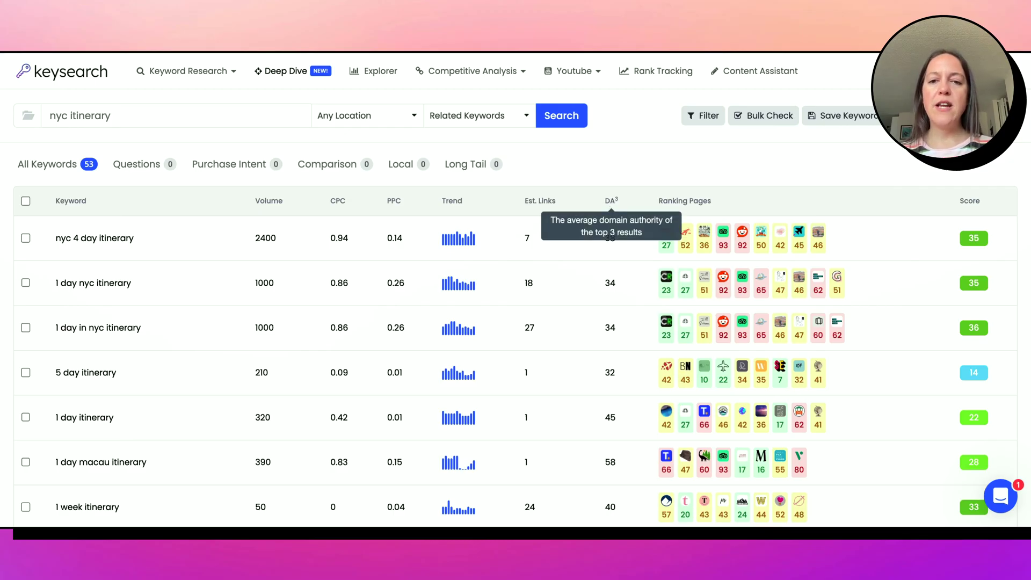
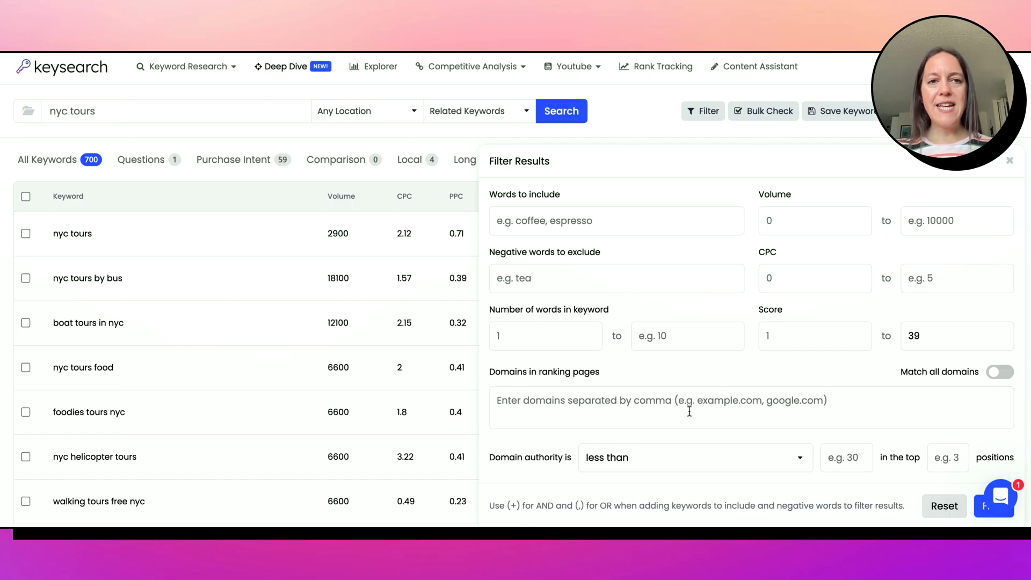
Limit the "nyc tours" filter to domain authority less than 35 in the top 5 positions and apply it
left_click(849, 462)
type("35")
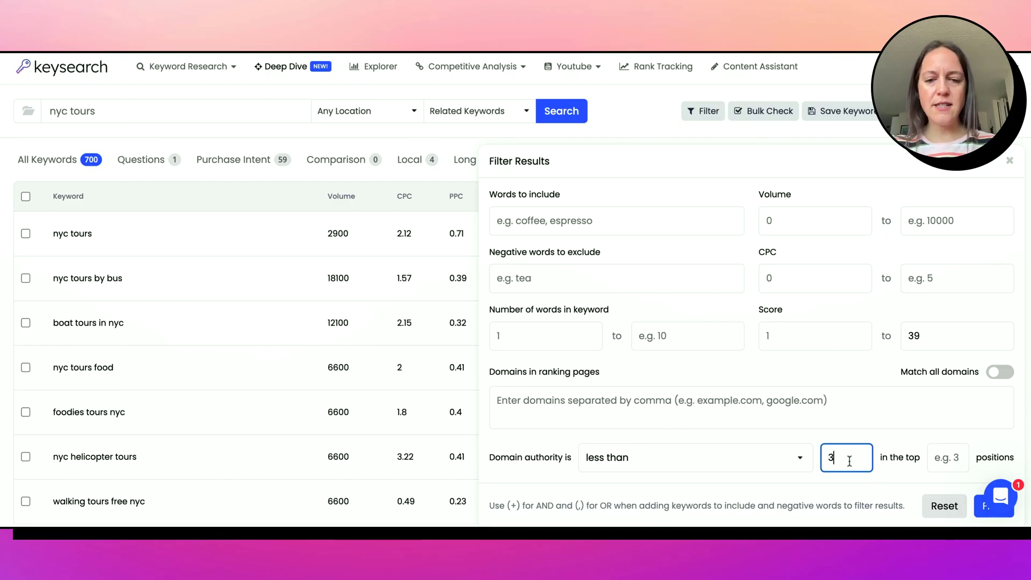
left_click(947, 456)
type("5")
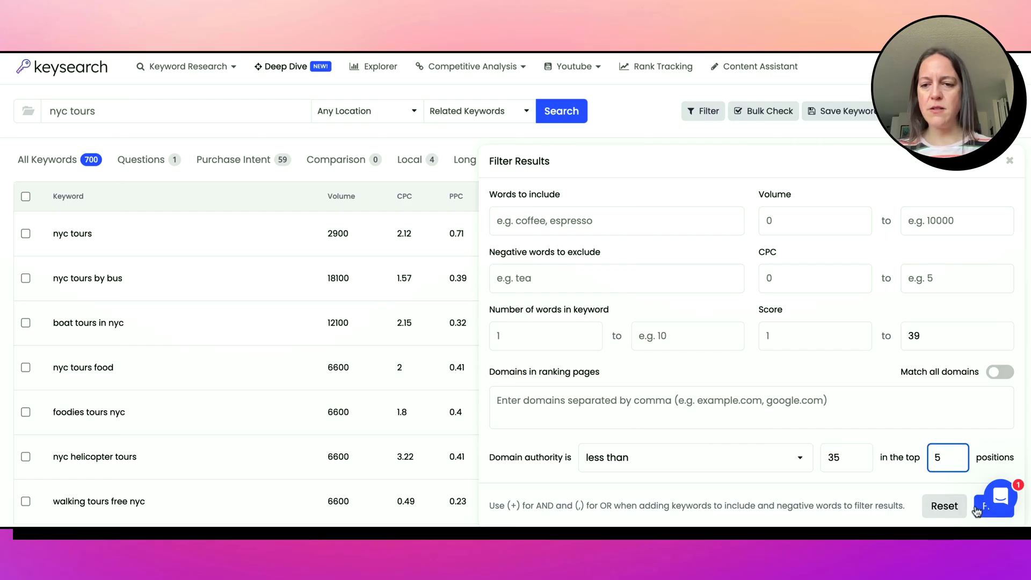
key("Return")
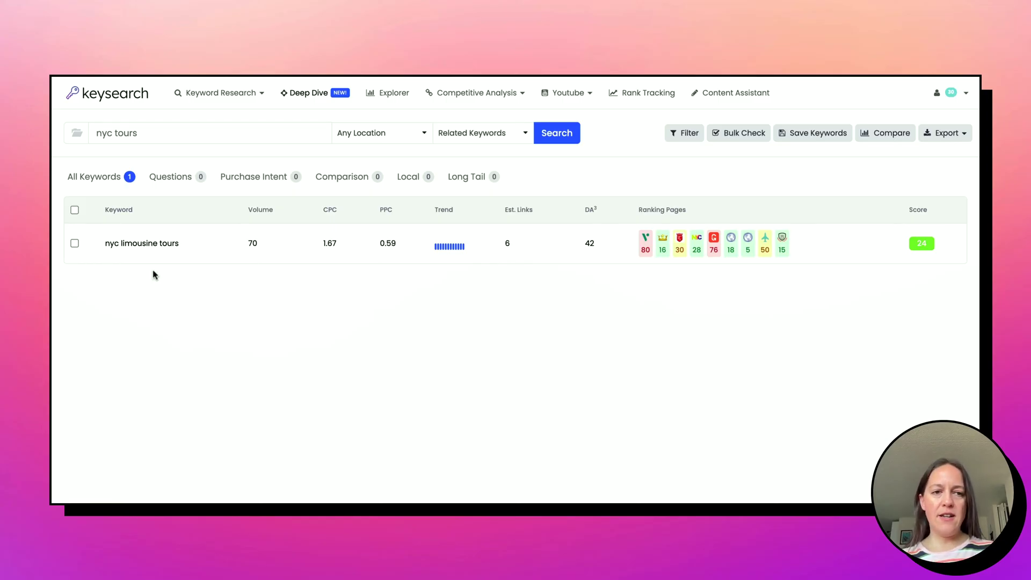
Switch to the standard Keyword Research tool and run a related-keywords search for "nyc tours"
left_click(229, 96)
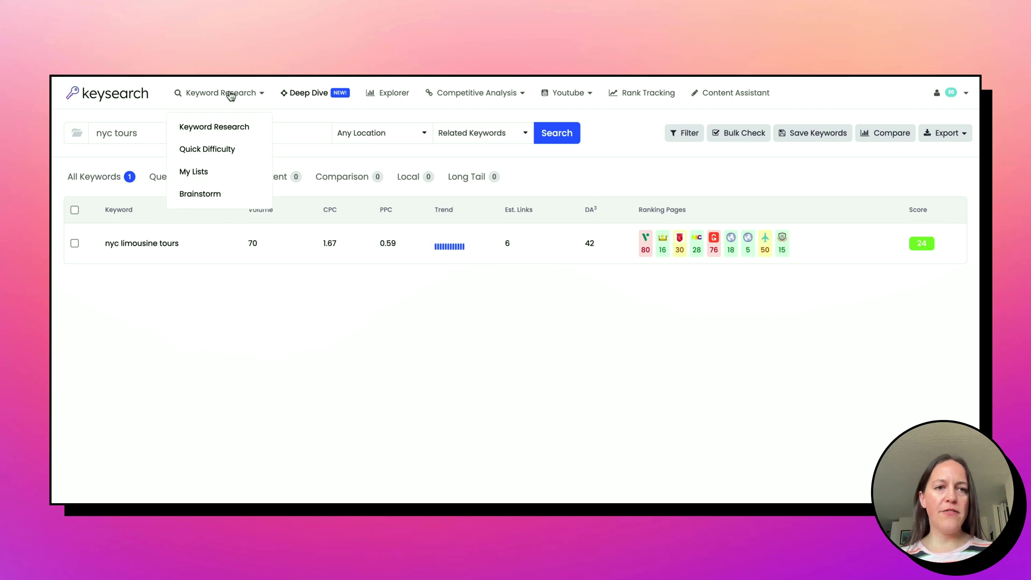
left_click(210, 128)
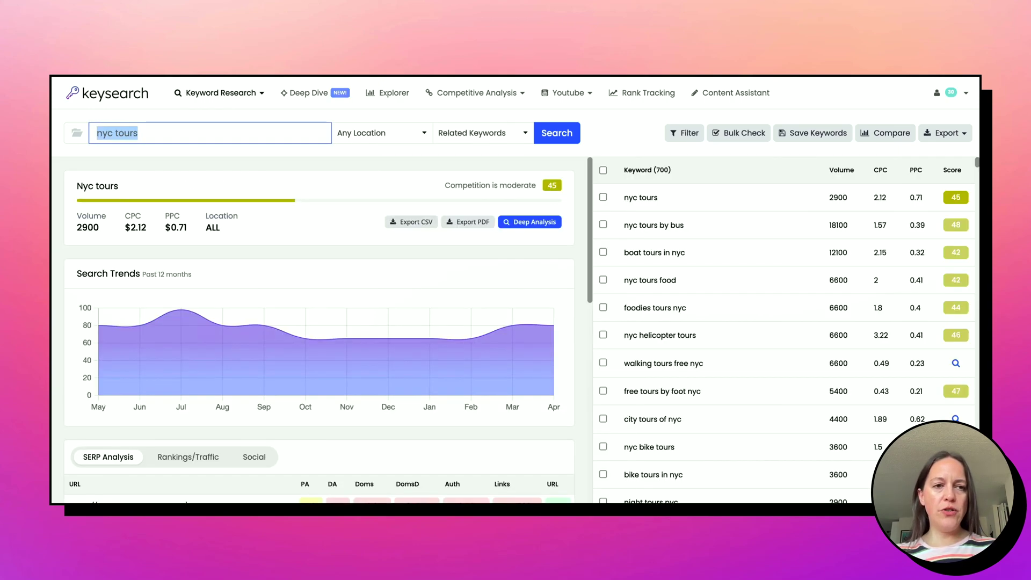
left_click(555, 138)
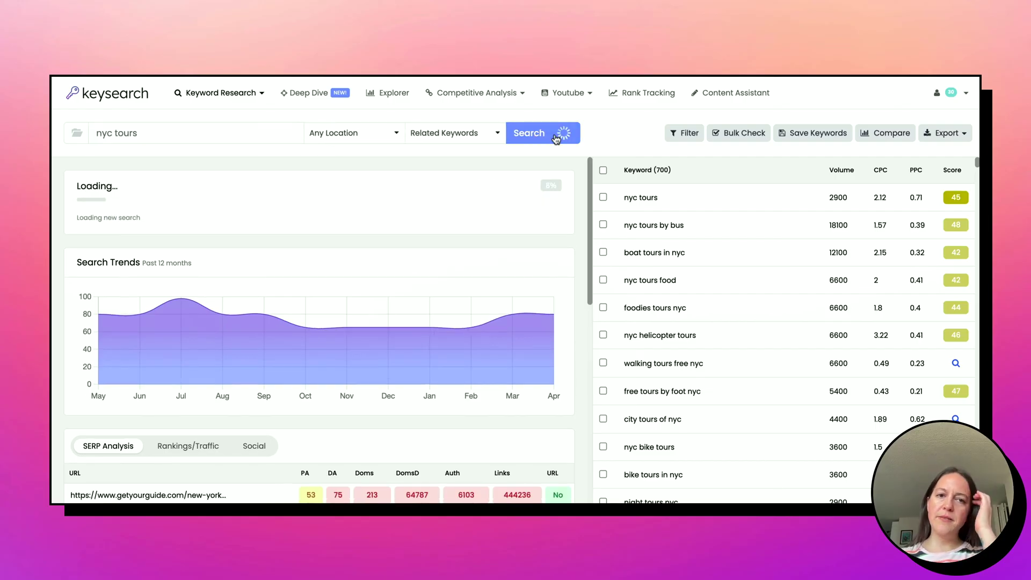
Filter the "nyc tours" related keywords to a maximum score of 39
left_click(686, 133)
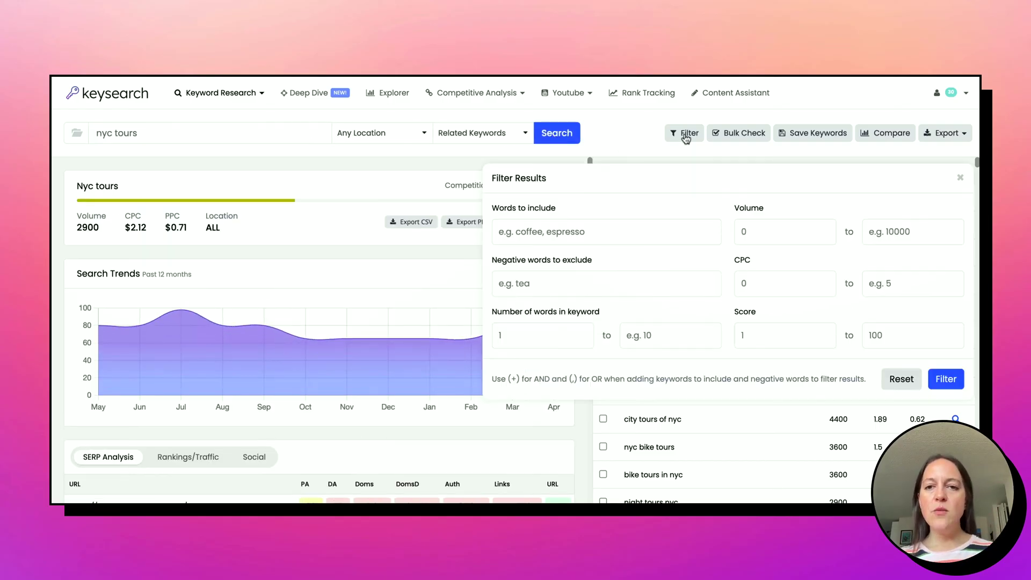
left_click(912, 337)
type("39")
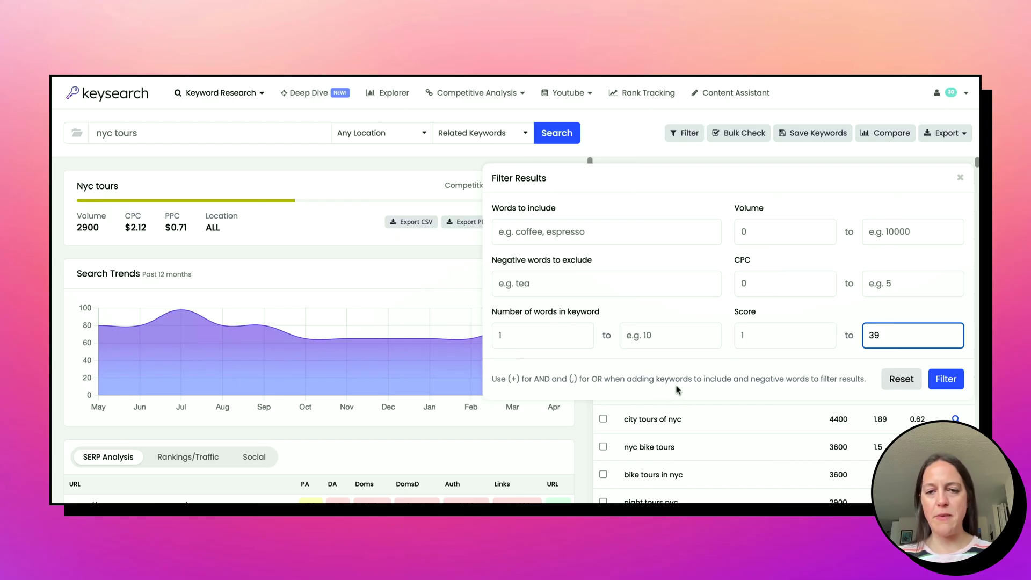
left_click(953, 380)
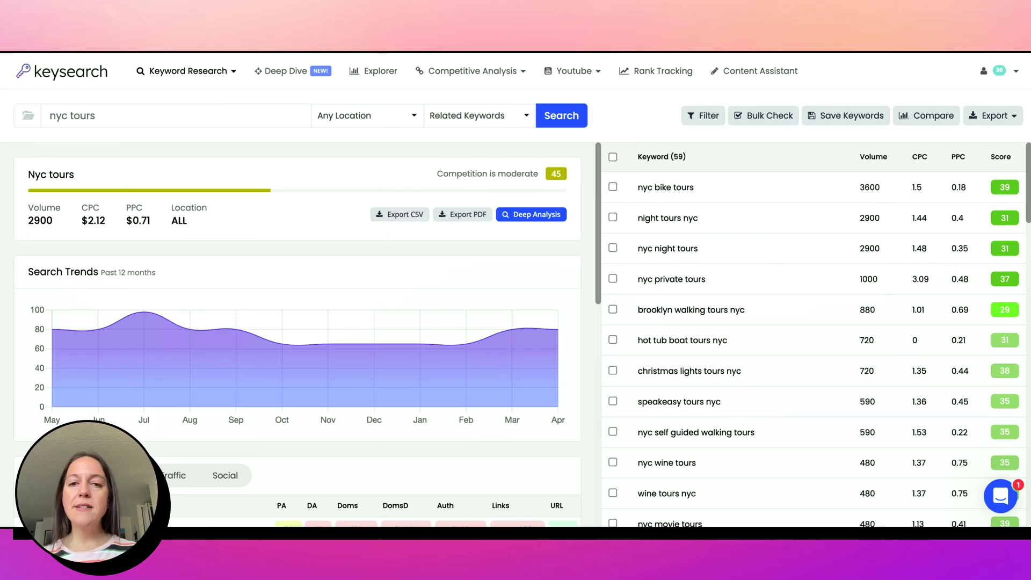
Open the analysis for "brooklyn walking tours nyc" and examine the domain authority of its ranking pages
scroll(643, 307, "down", 1)
scroll(642, 307, "up", 1)
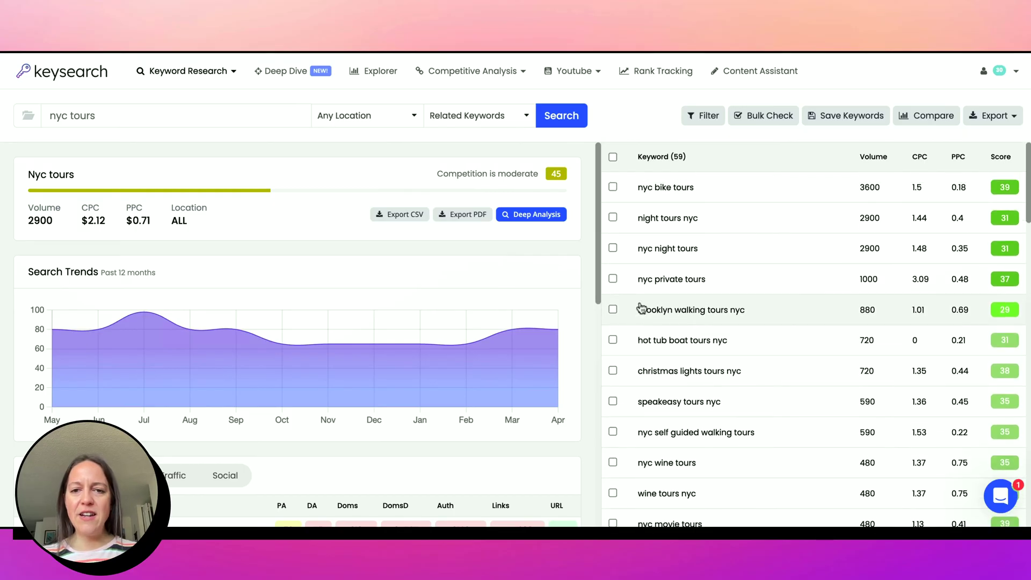
left_click(680, 312)
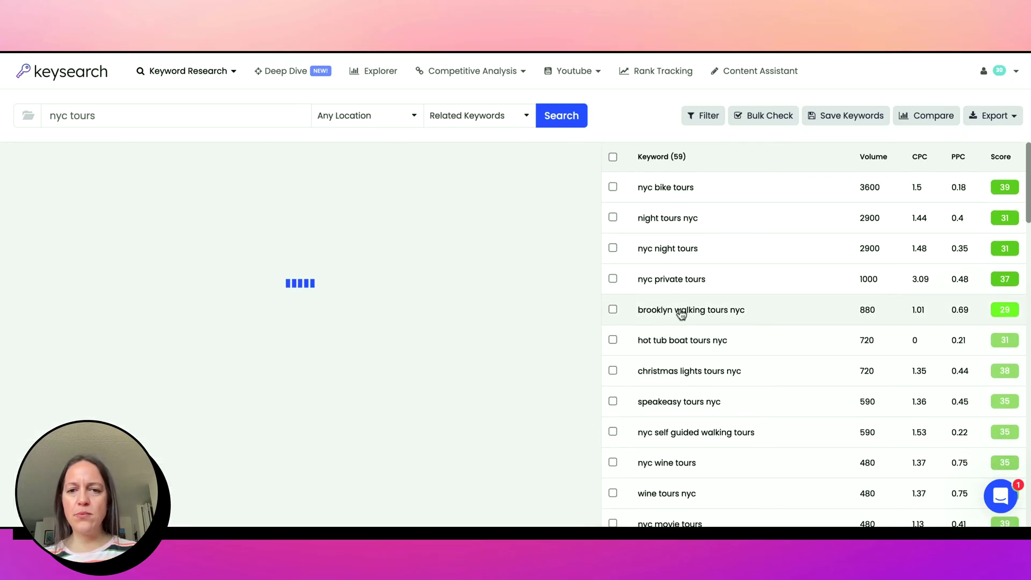
scroll(596, 263, "down", 5)
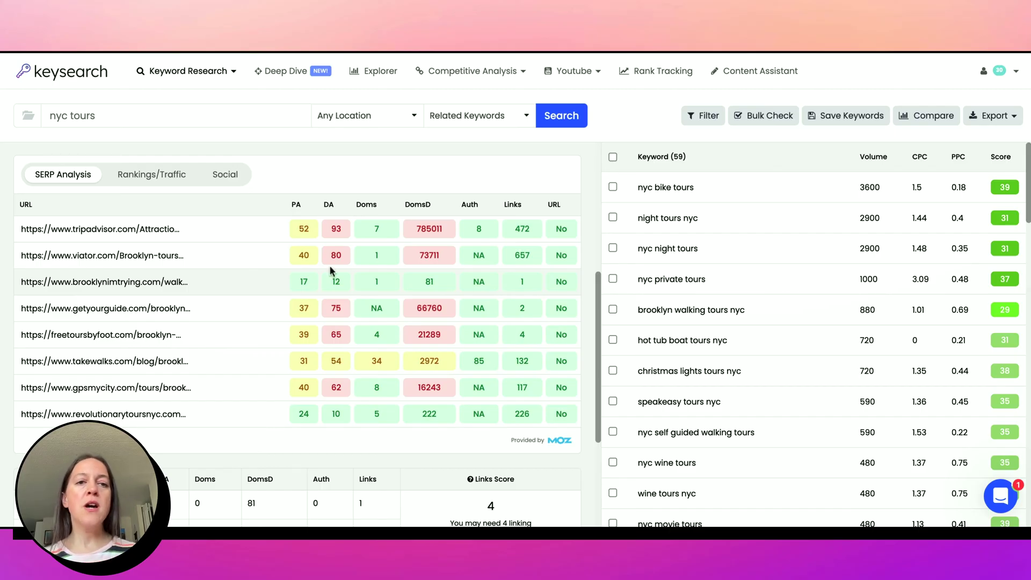
Return to Deep Dive and search related keywords for "nyc anniversary"
left_click(295, 80)
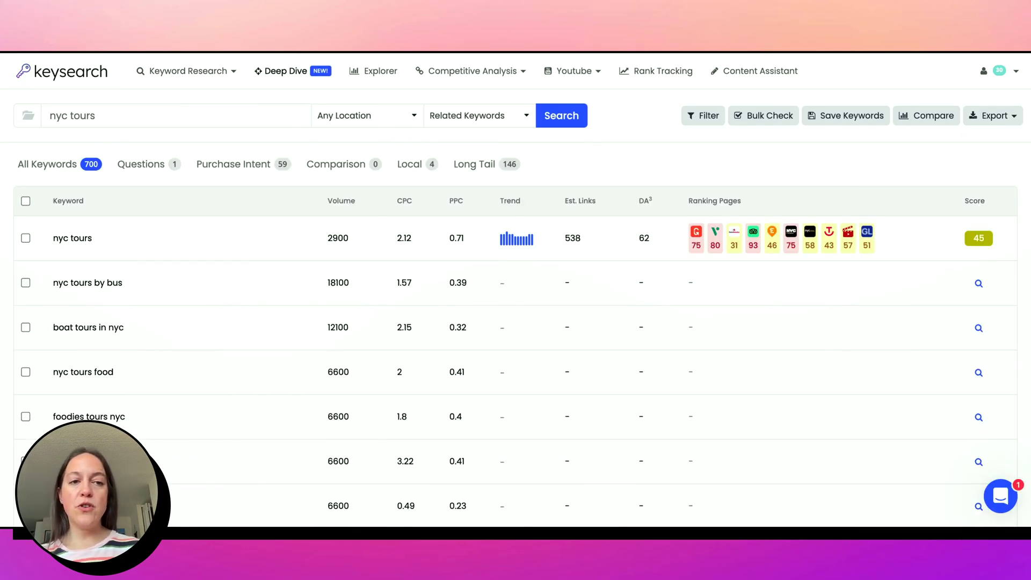
left_click_drag(96, 117, 70, 118)
type("anniversary")
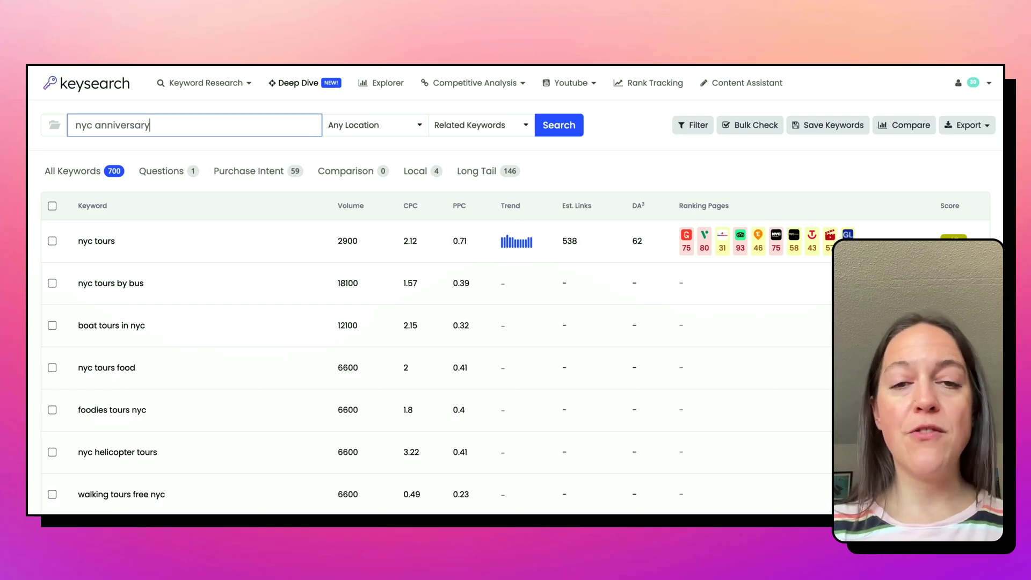
left_click(557, 134)
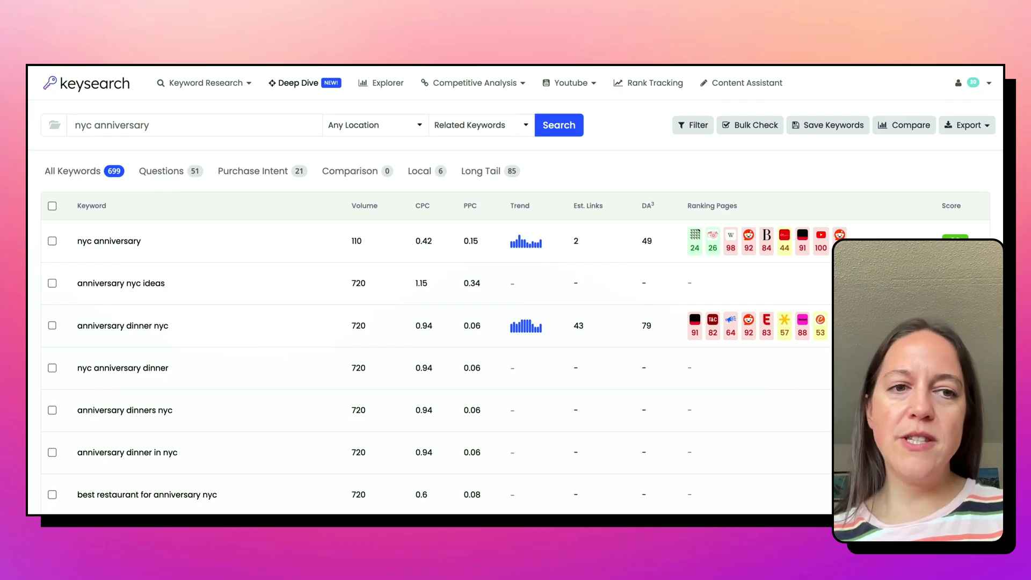
Check a low-authority page ranking for "nyc anniversary" and set the results filter's maximum score to 39
mouse_move(713, 248)
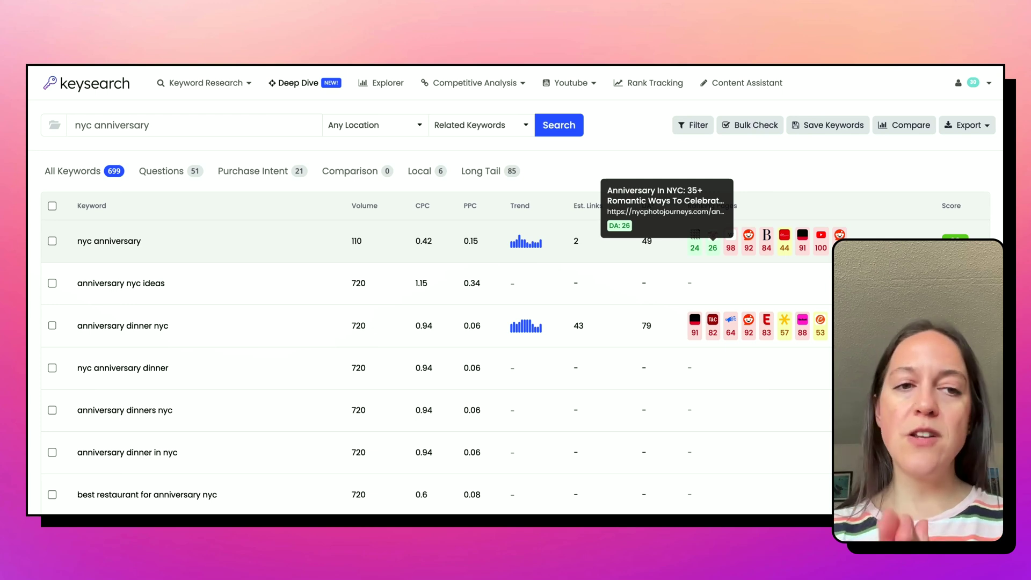
left_click(705, 127)
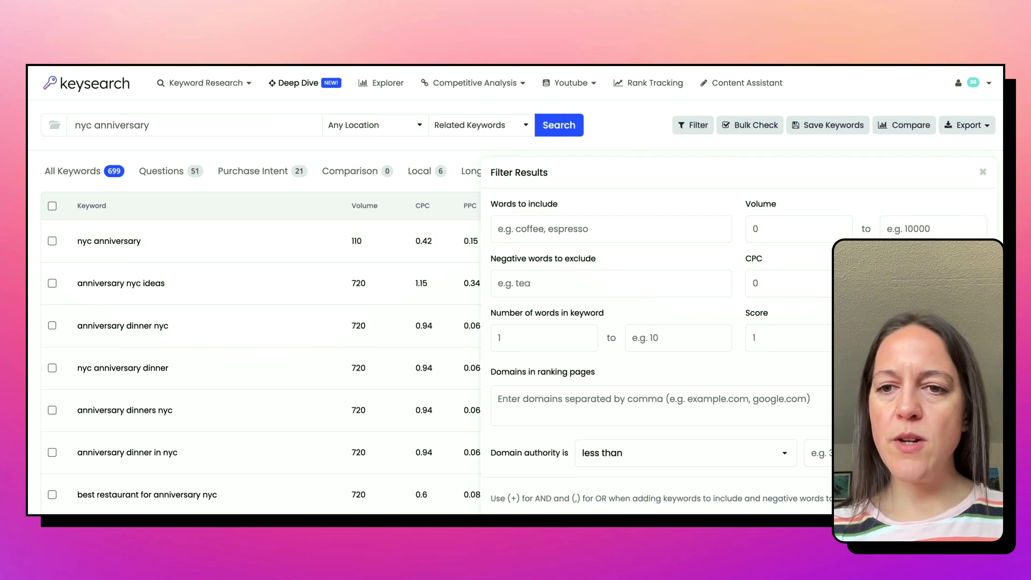
left_click(934, 337)
type("39")
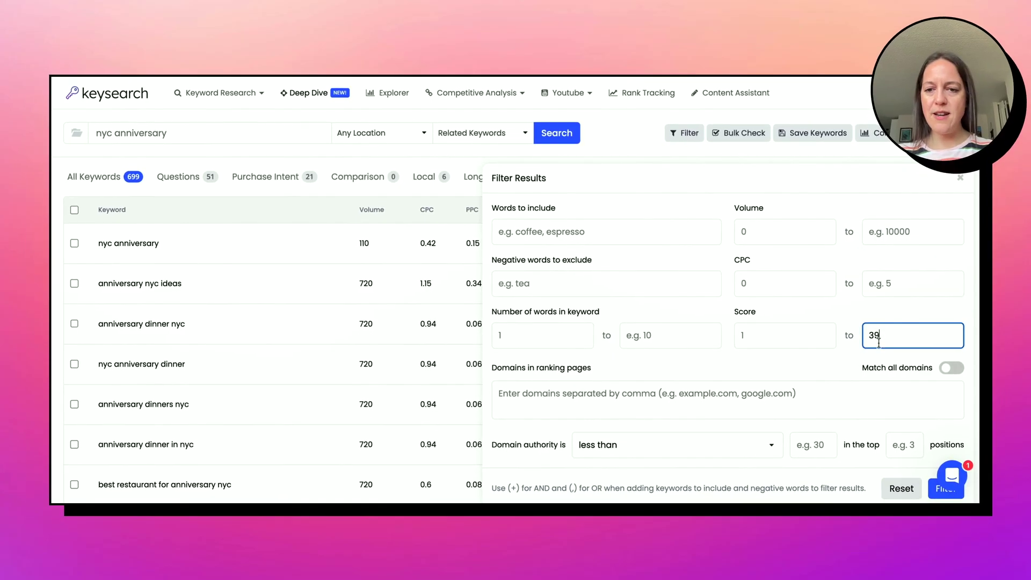
Limit the "nyc anniversary" filter to domain authority less than 35 in the top 5 positions and apply it
left_click(818, 444)
type("35")
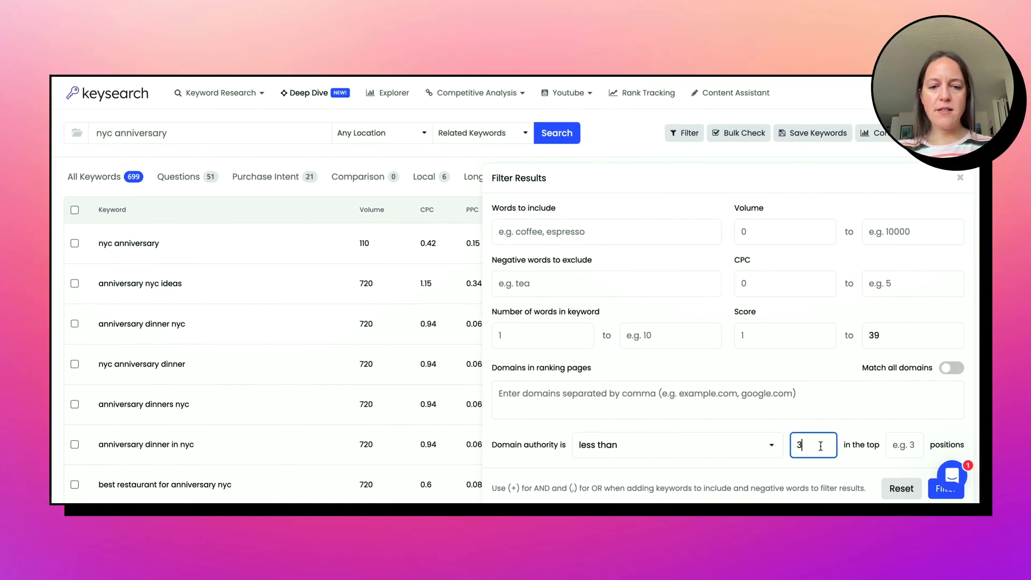
left_click(901, 447)
type("5")
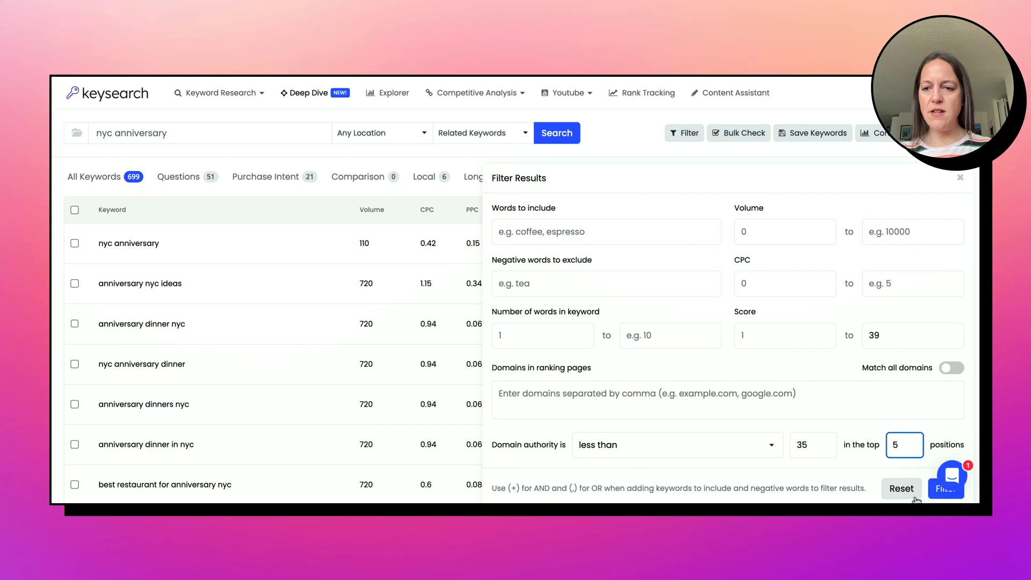
left_click(937, 497)
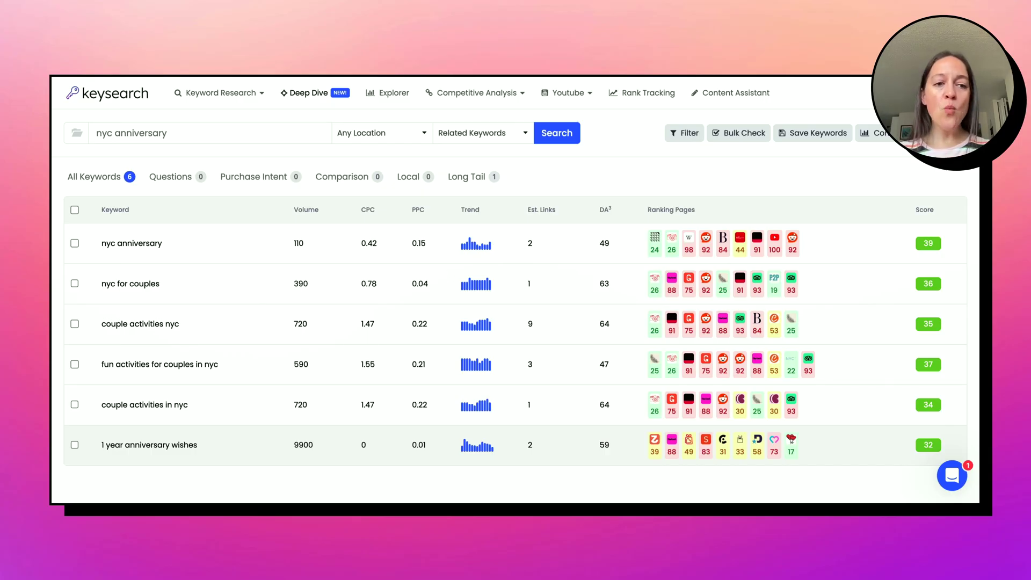
Add "nyc, new york" as the words to include in the results filter and apply it
left_click(671, 139)
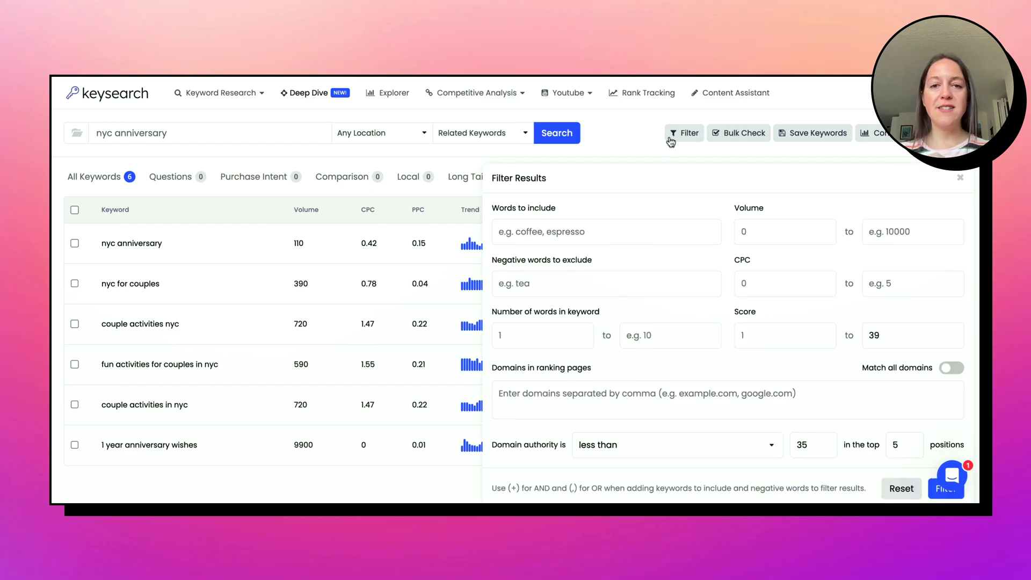
left_click(529, 229)
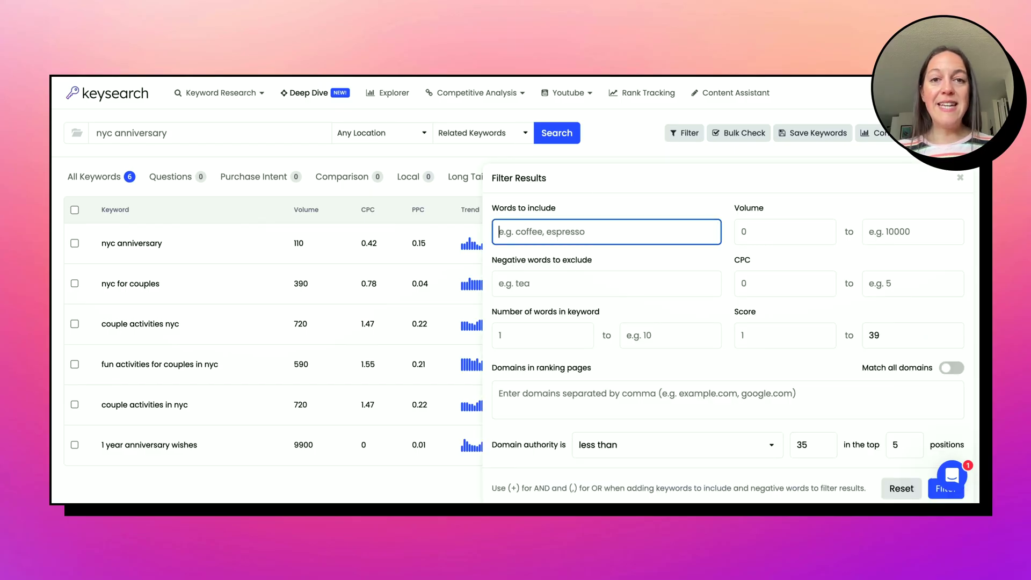
type("nyc, new york")
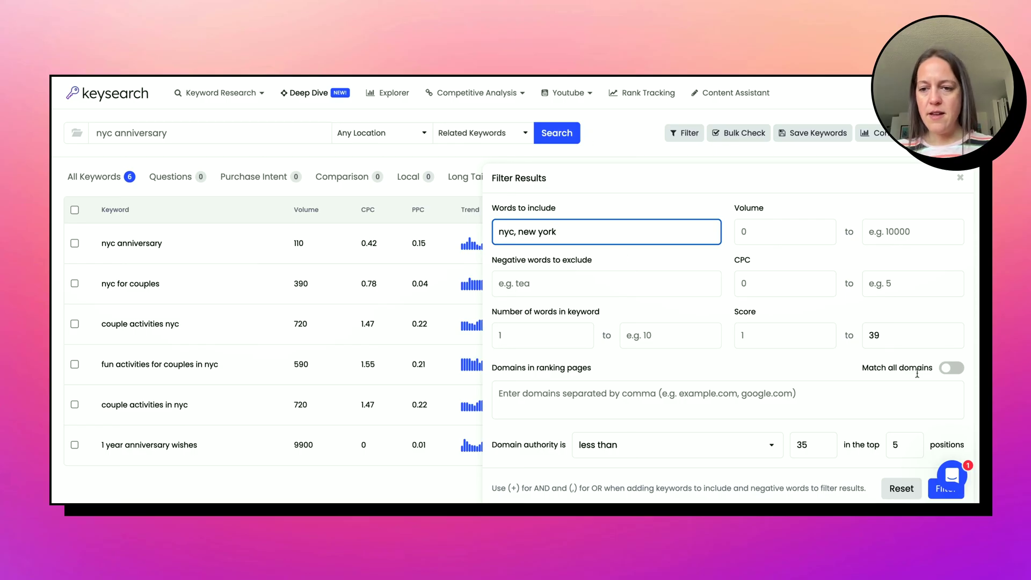
left_click(933, 497)
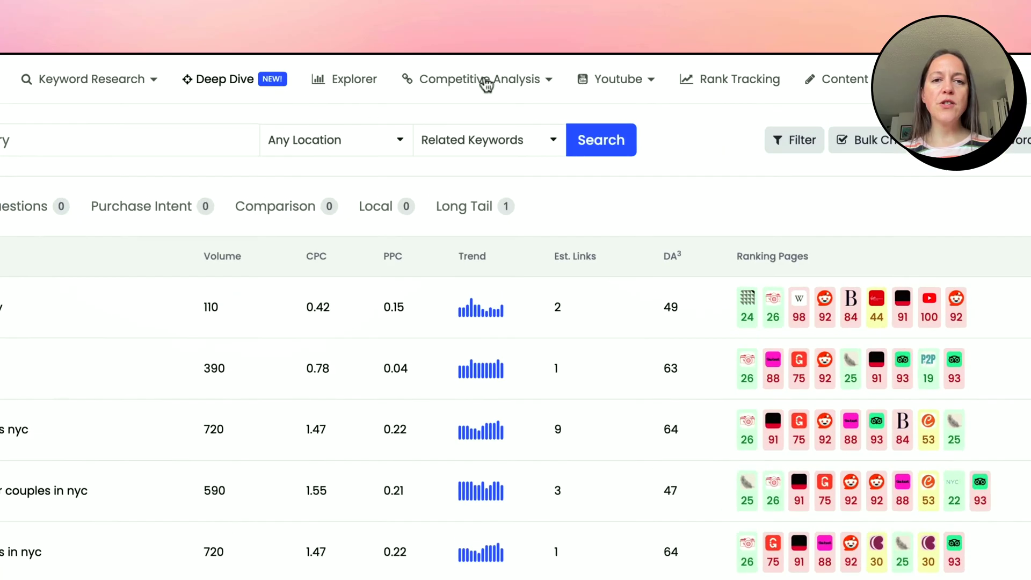
Look up the organic keywords for the entire domain epicureandculture.com, by rank
left_click(480, 95)
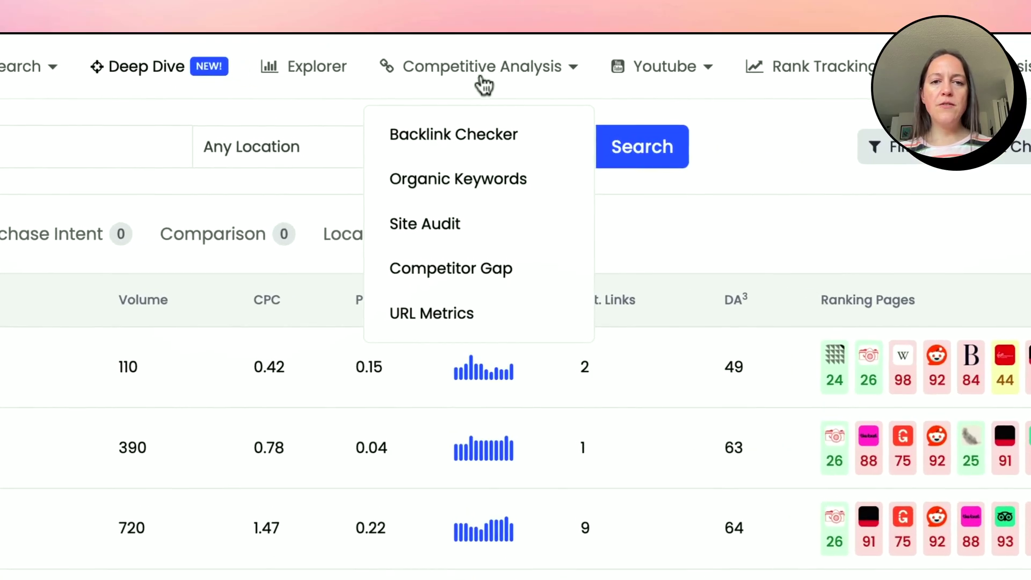
left_click(476, 183)
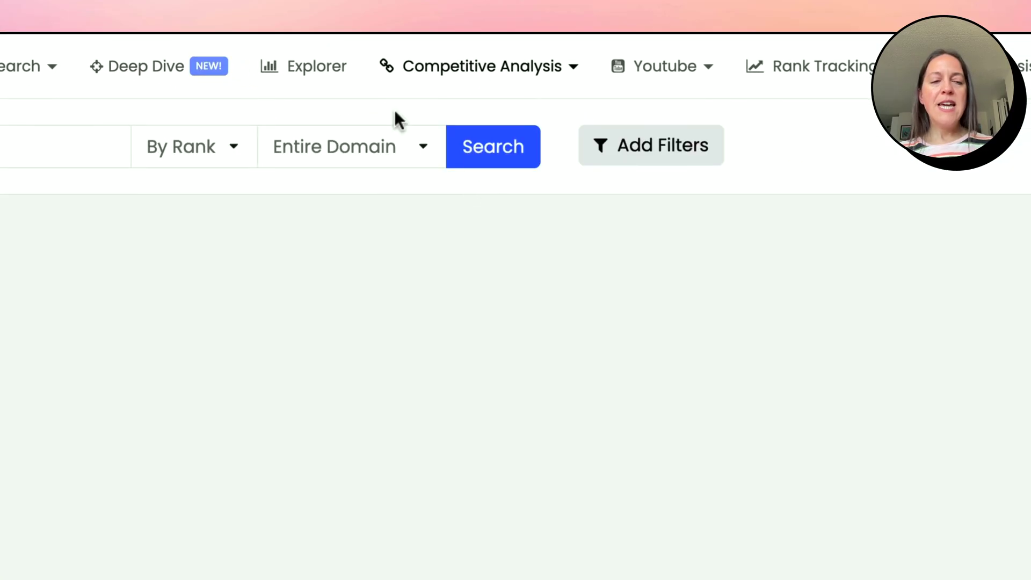
left_click(127, 133)
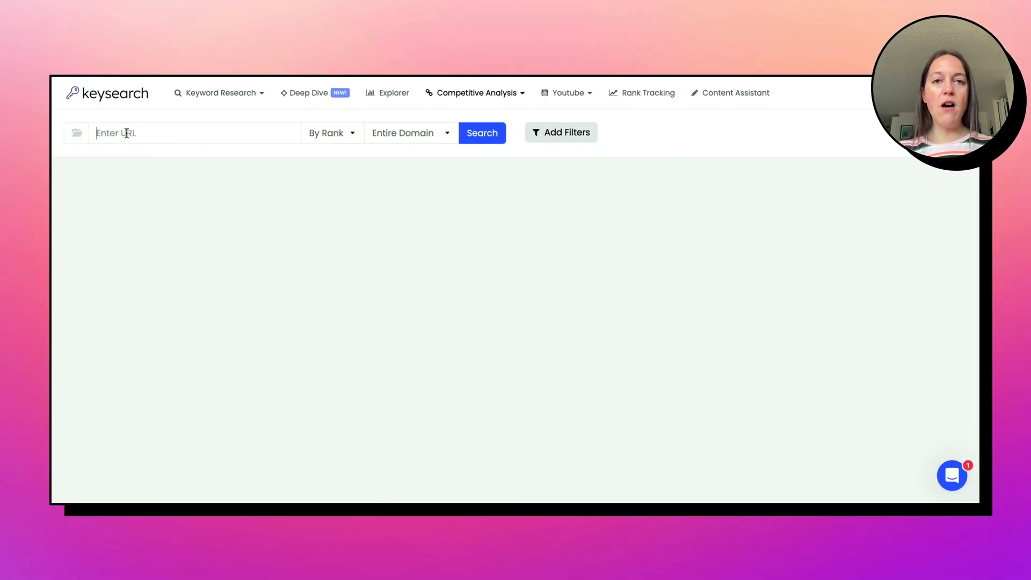
type("epicureandculture.com")
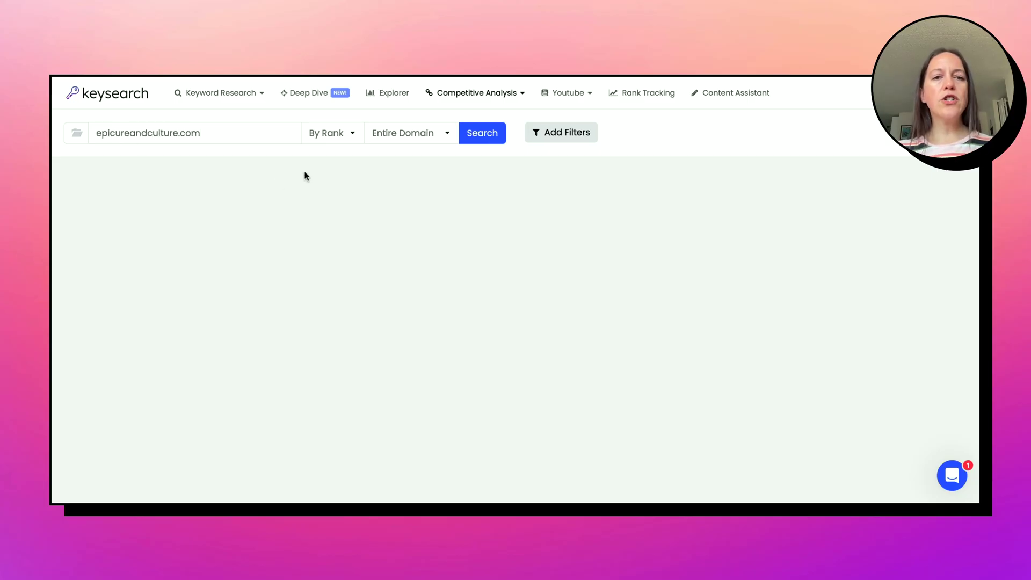
left_click(489, 140)
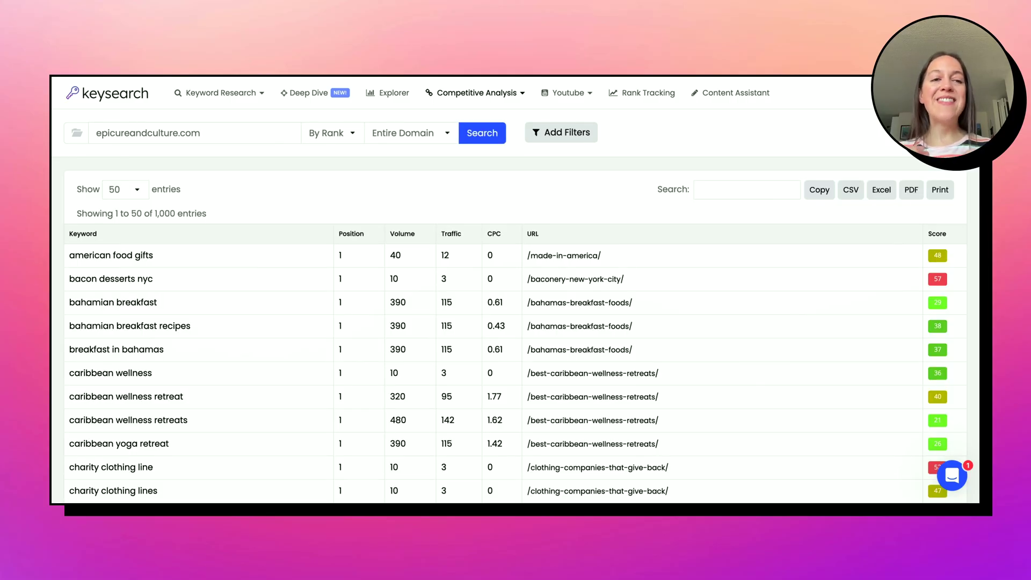
Sort the domain's organic keywords by highest volume and by ranking position
left_click(407, 240)
left_click(408, 239)
left_click(367, 242)
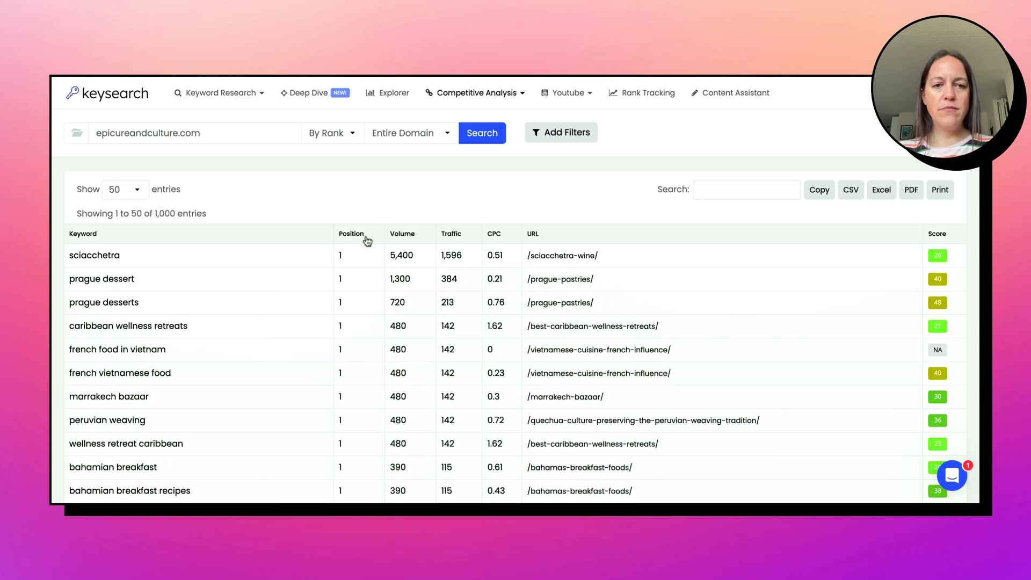